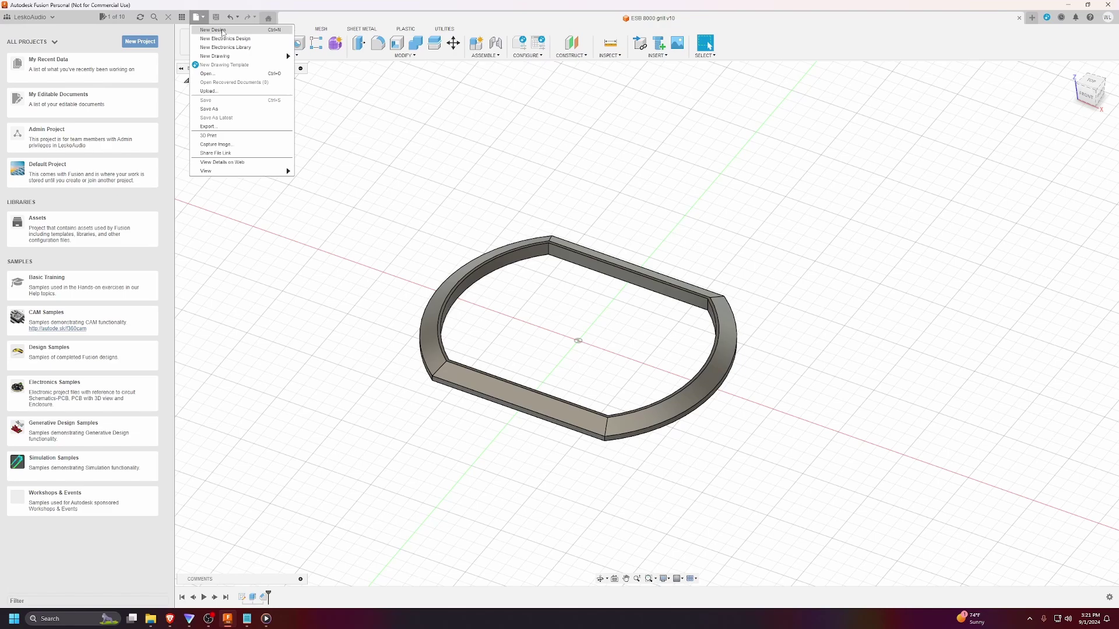
- Create a new empty Untitled design from the File menu
click(223, 32)
click(222, 31)
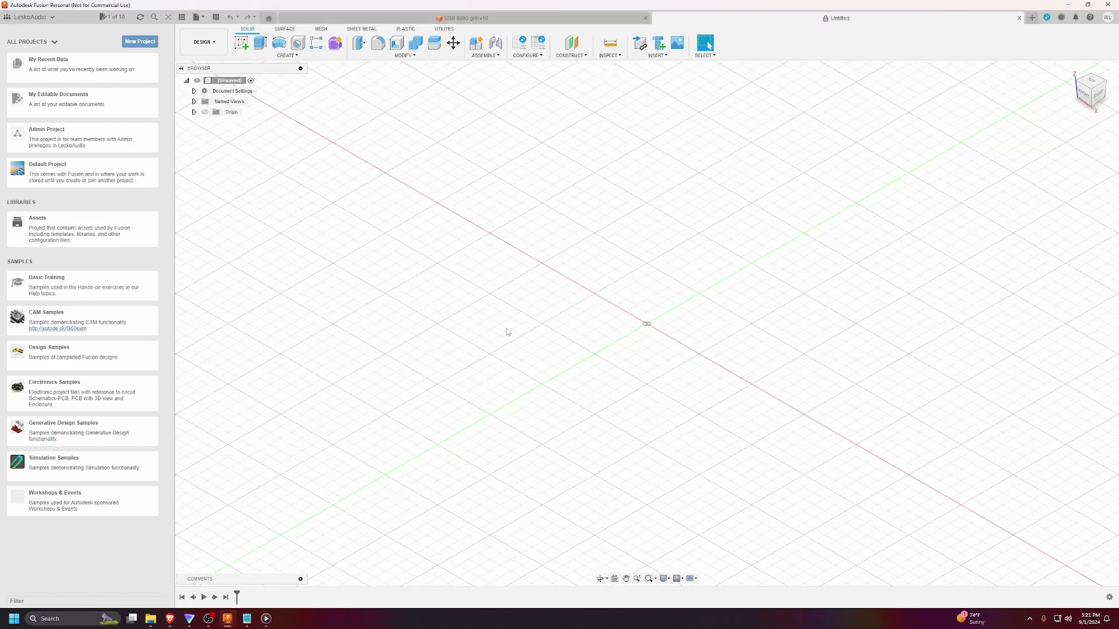
- Review the mounting dimensions on the ESB 8.075 midrange datasheet in Brave
mouse_move(169, 619)
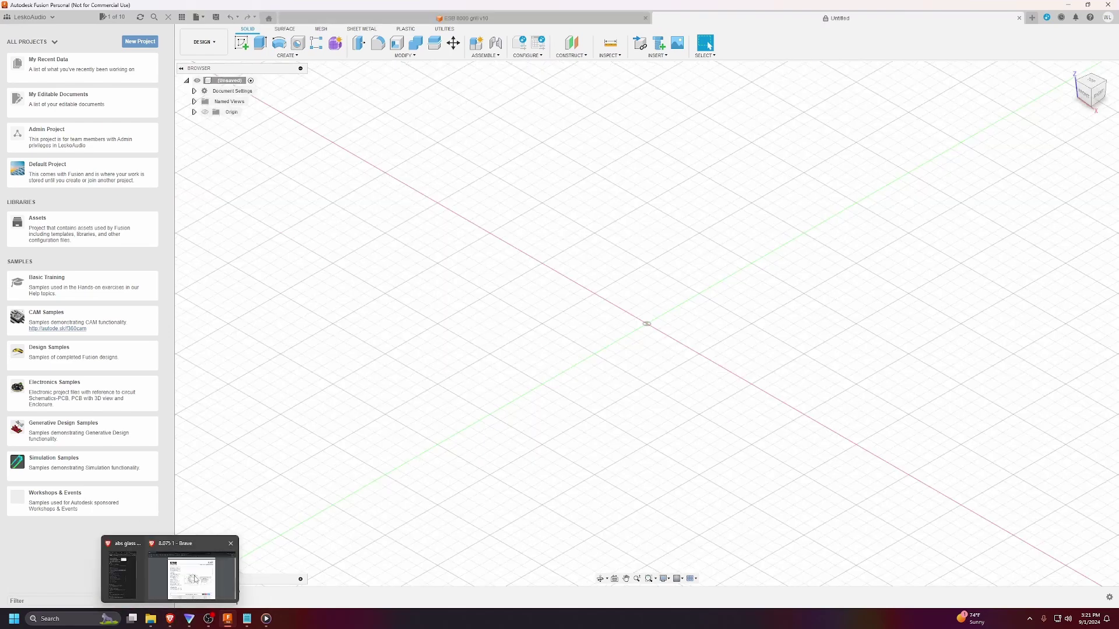
click(195, 579)
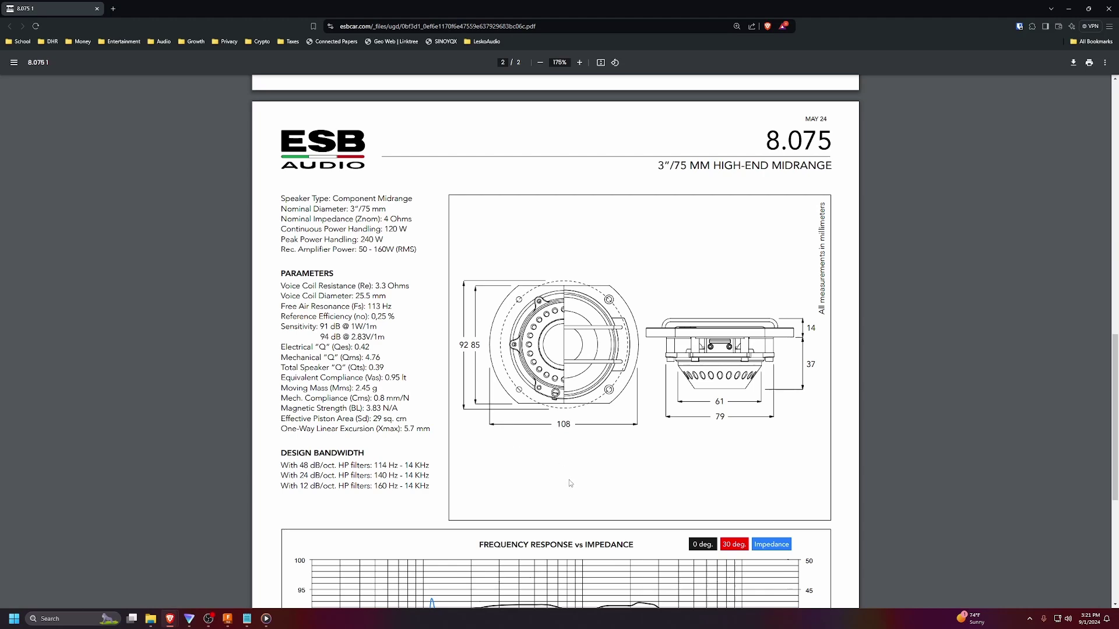
scroll(577, 495, up, 1)
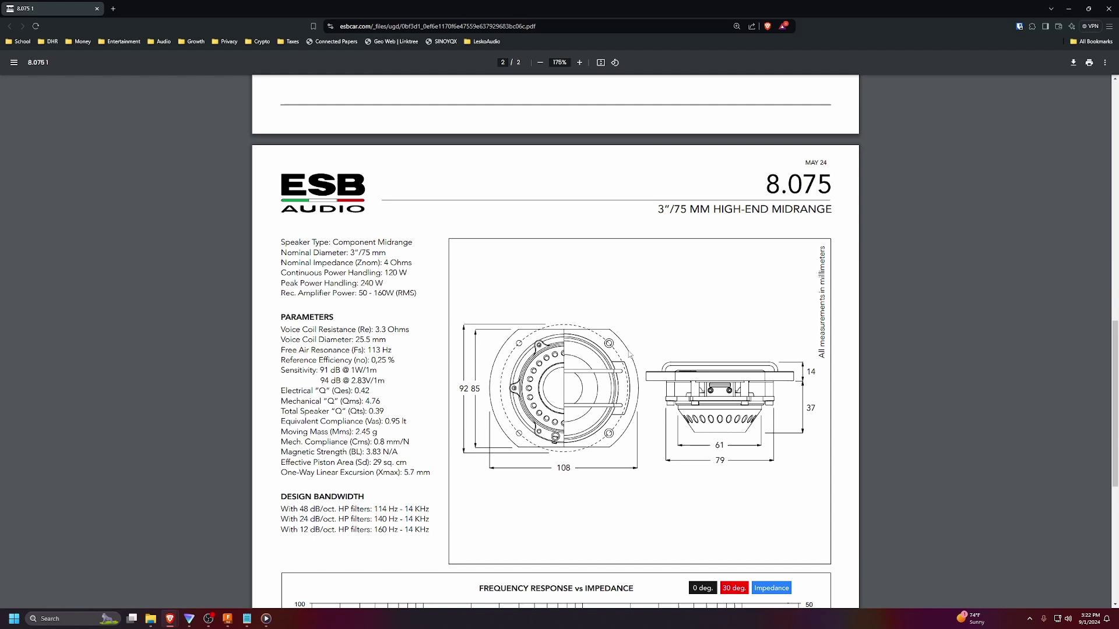
- Start an XY-plane sketch and draw a 107 mm diameter circle centred on the origin
mouse_move(228, 618)
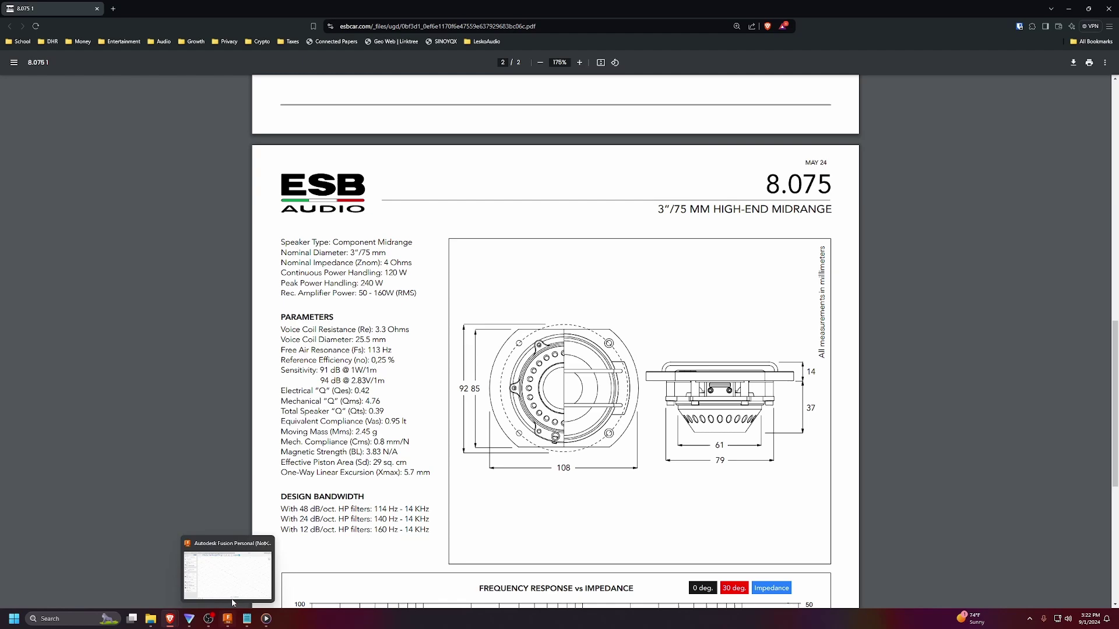
click(232, 583)
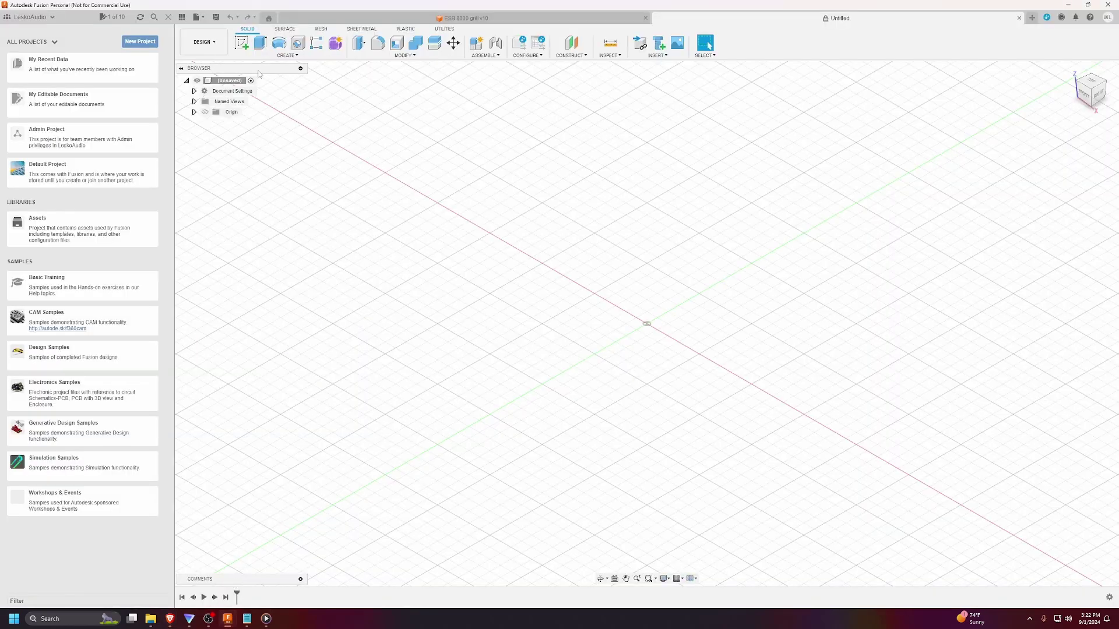
click(241, 44)
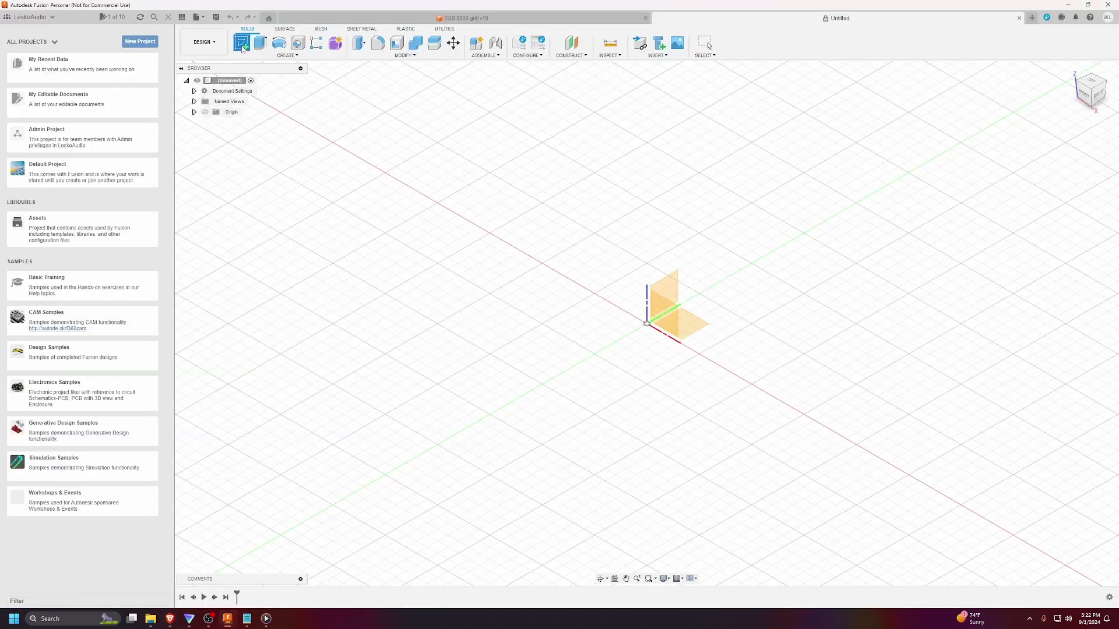
click(693, 322)
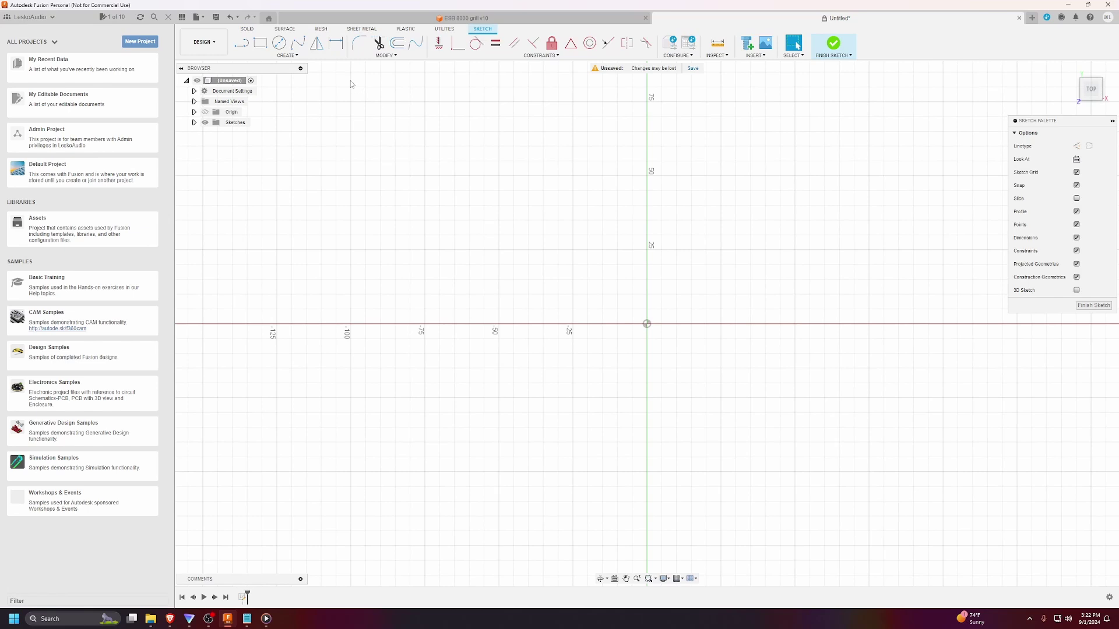
click(279, 43)
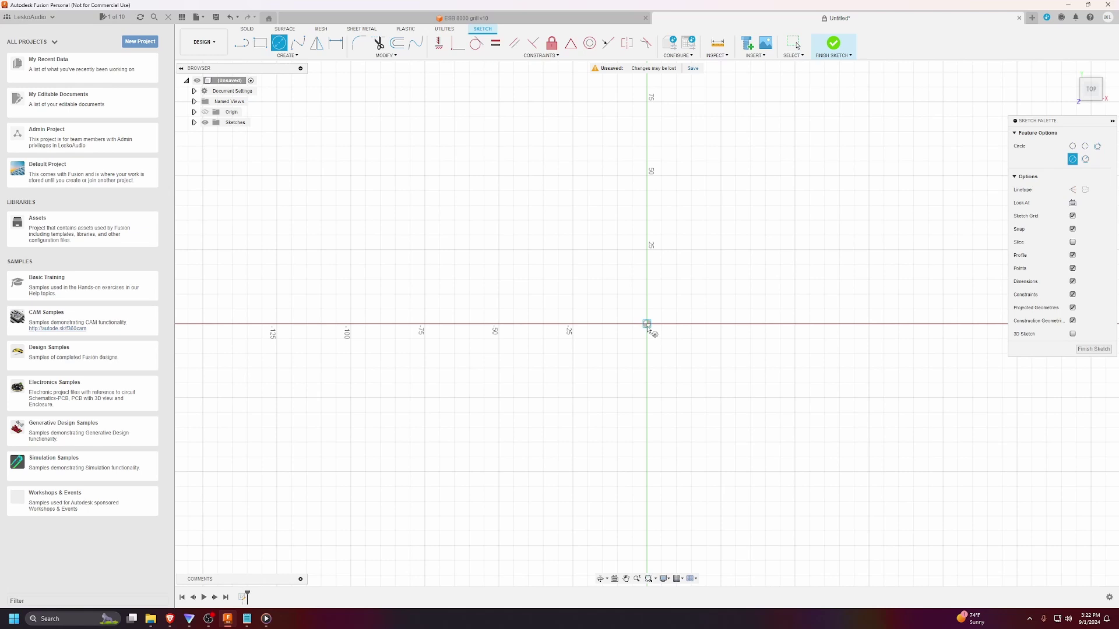
click(647, 323)
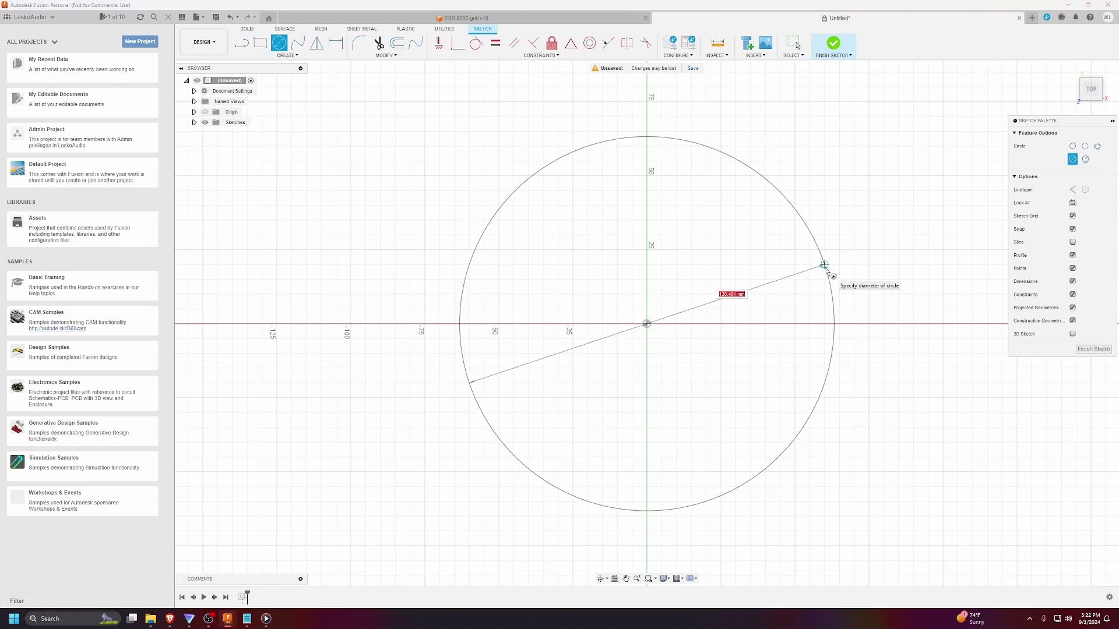
text(1)
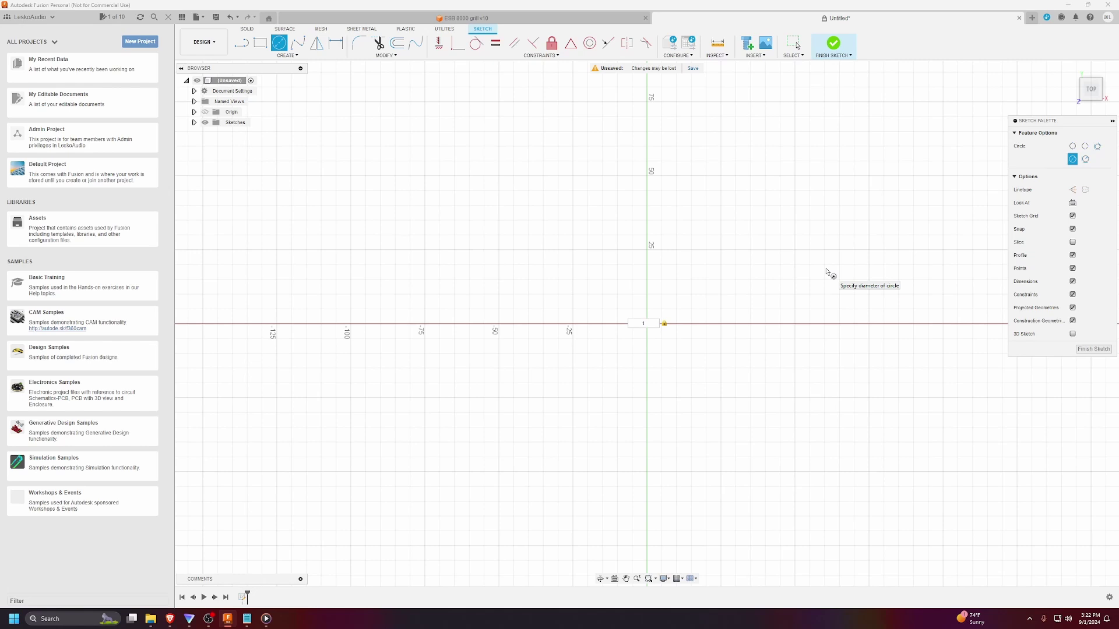
text(07mm)
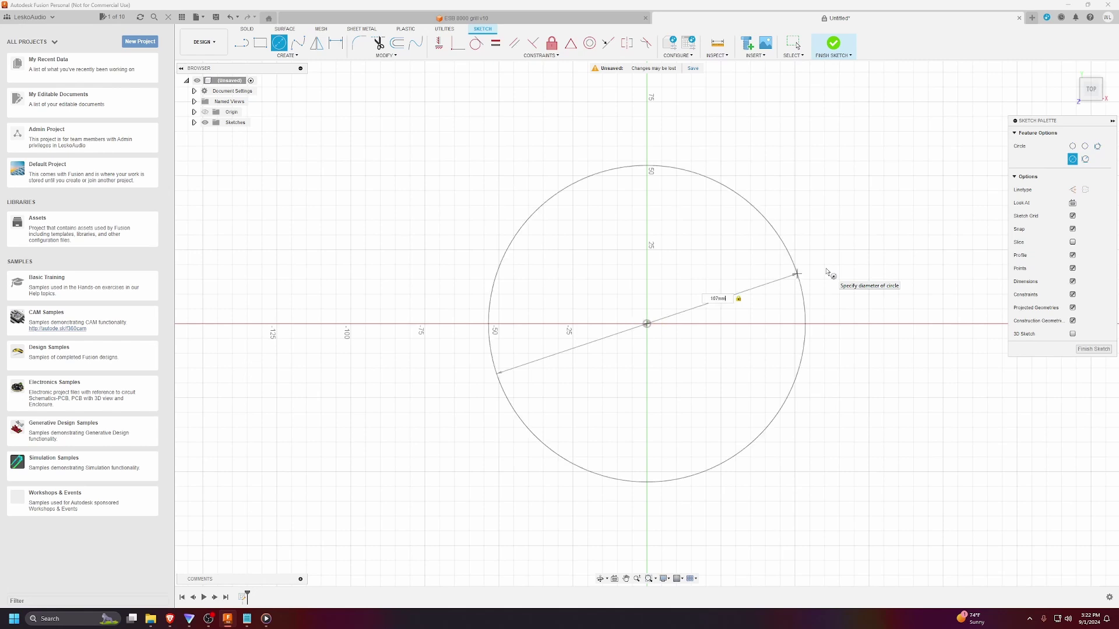
key(Return)
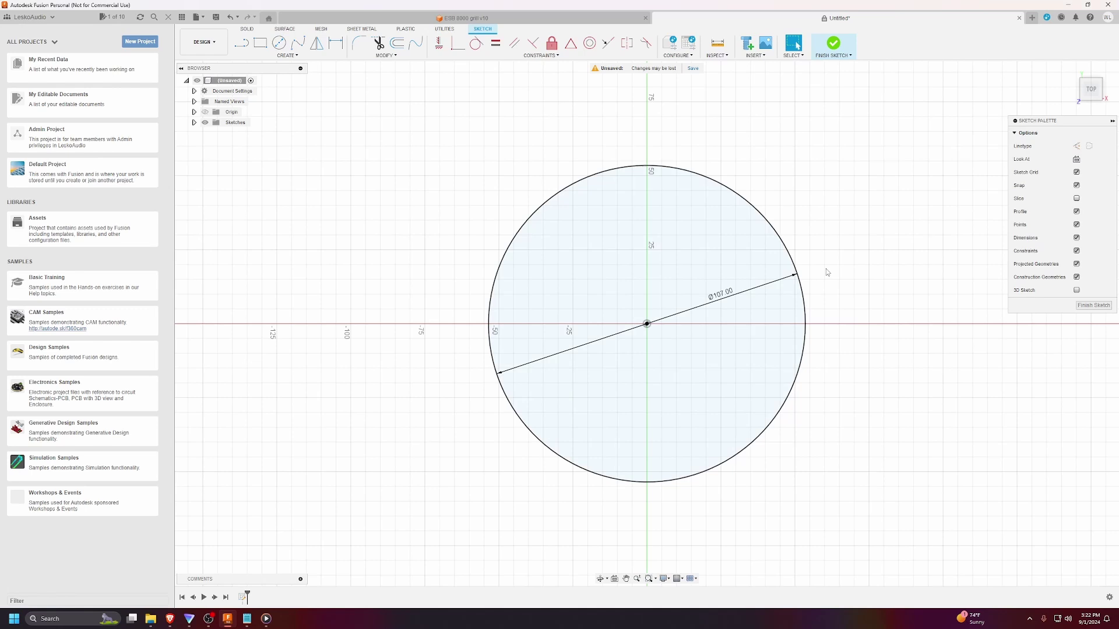
- Draw a centre rectangle from the origin with its corner beyond the circle
click(296, 55)
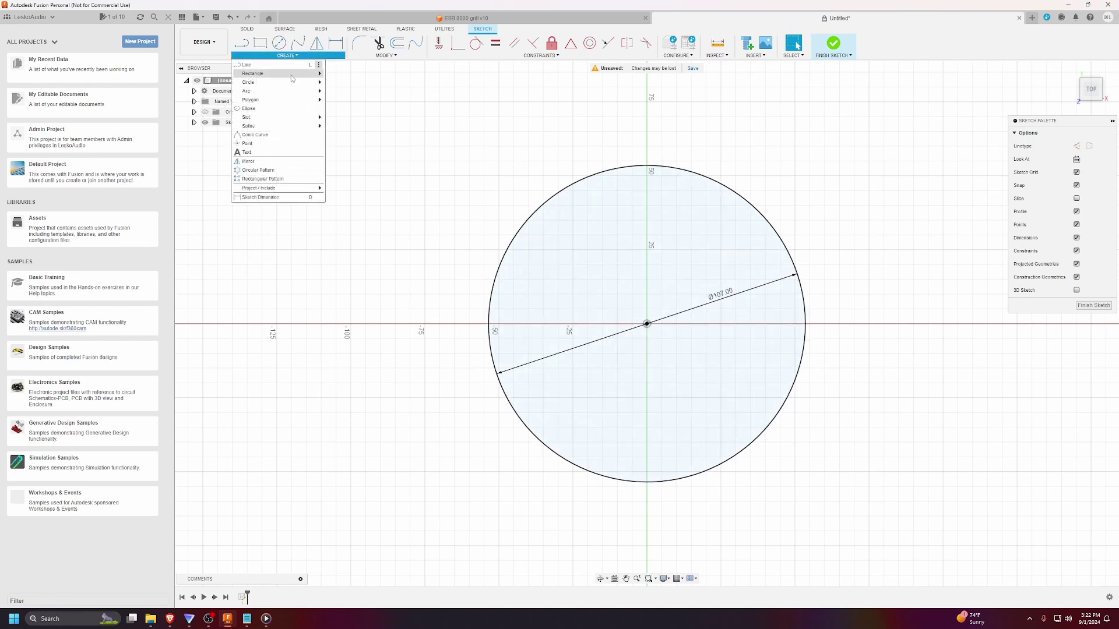
mouse_move(274, 74)
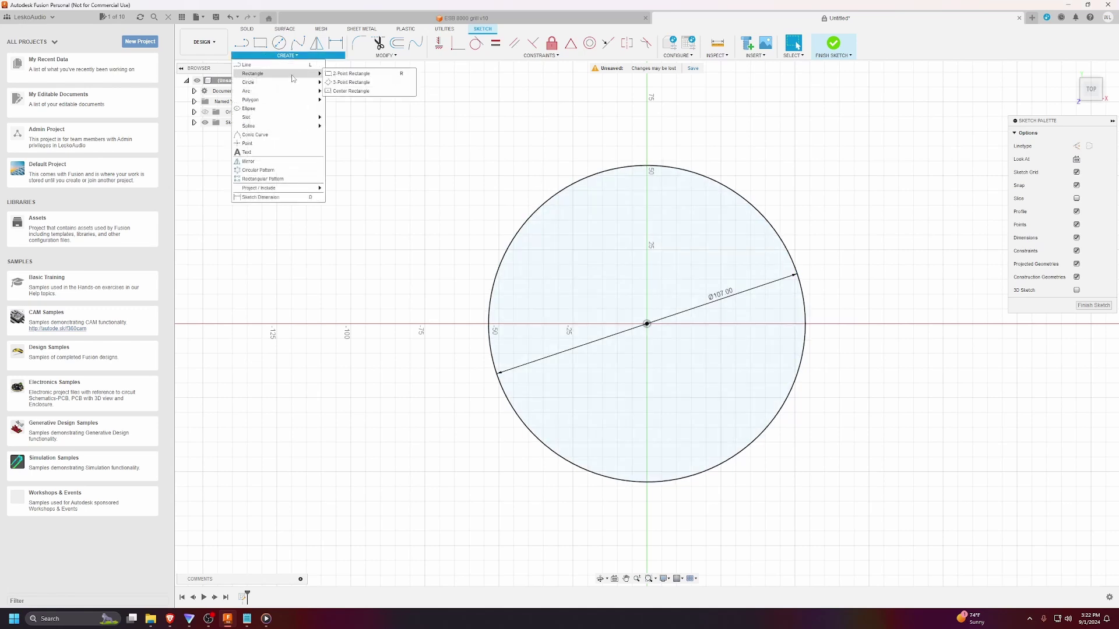
click(352, 92)
click(647, 323)
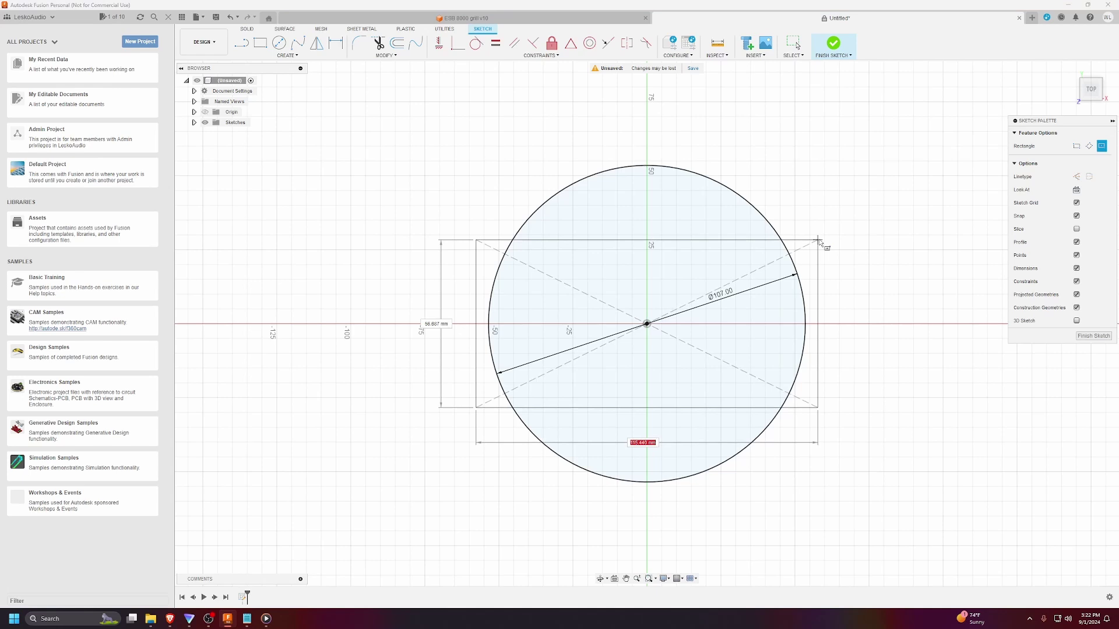
click(879, 205)
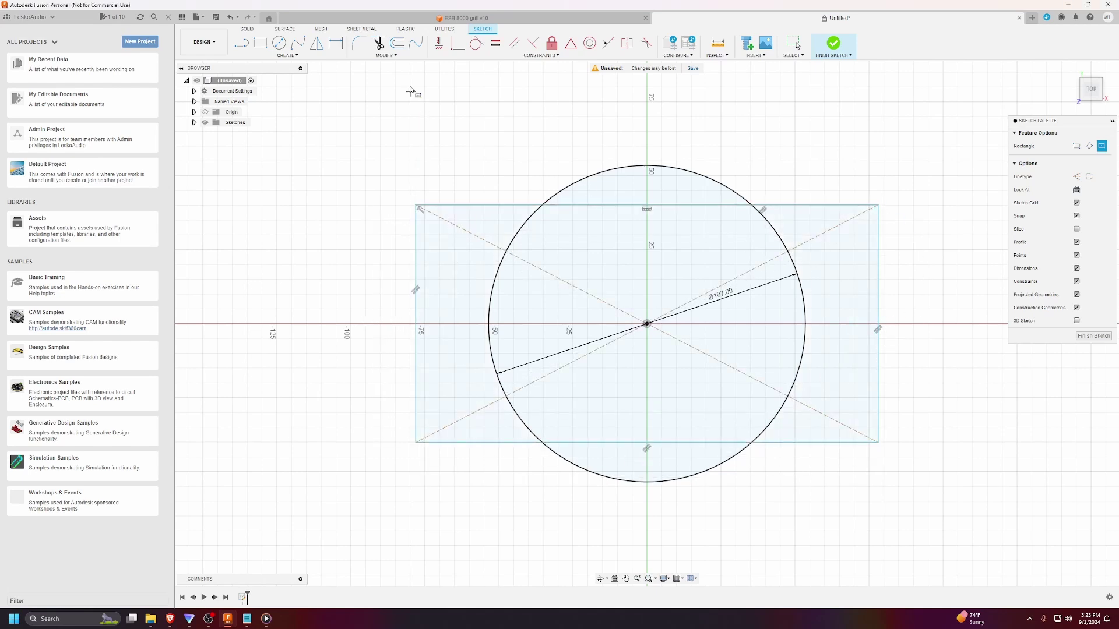
click(379, 45)
- Dimension the rectangle's height between top and bottom edges to 84 mm
key(d)
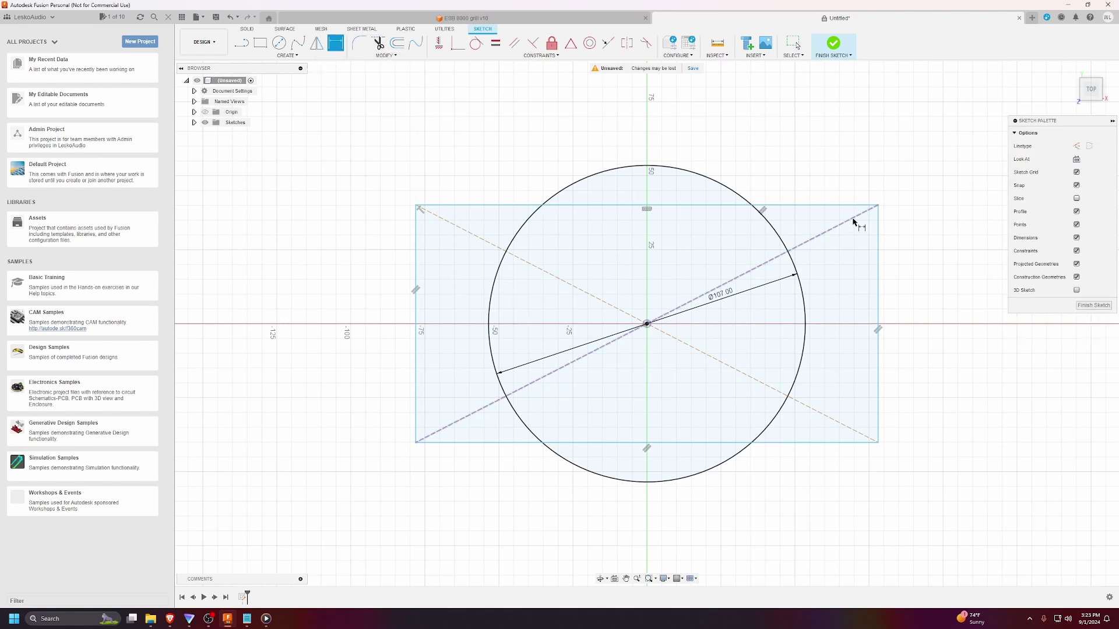
click(831, 206)
click(818, 442)
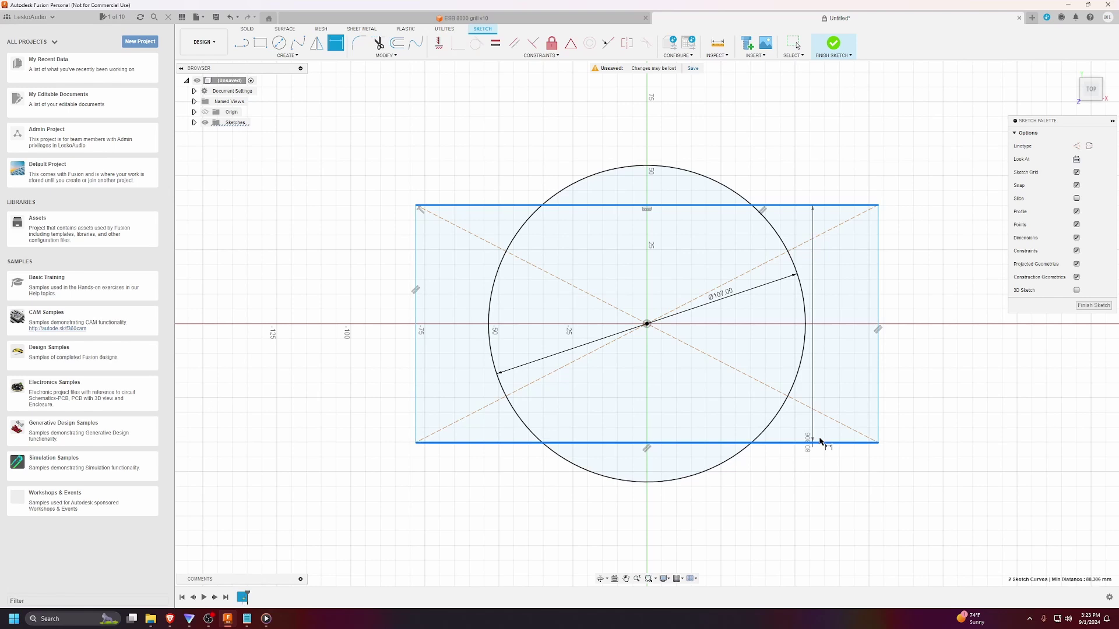
click(925, 326)
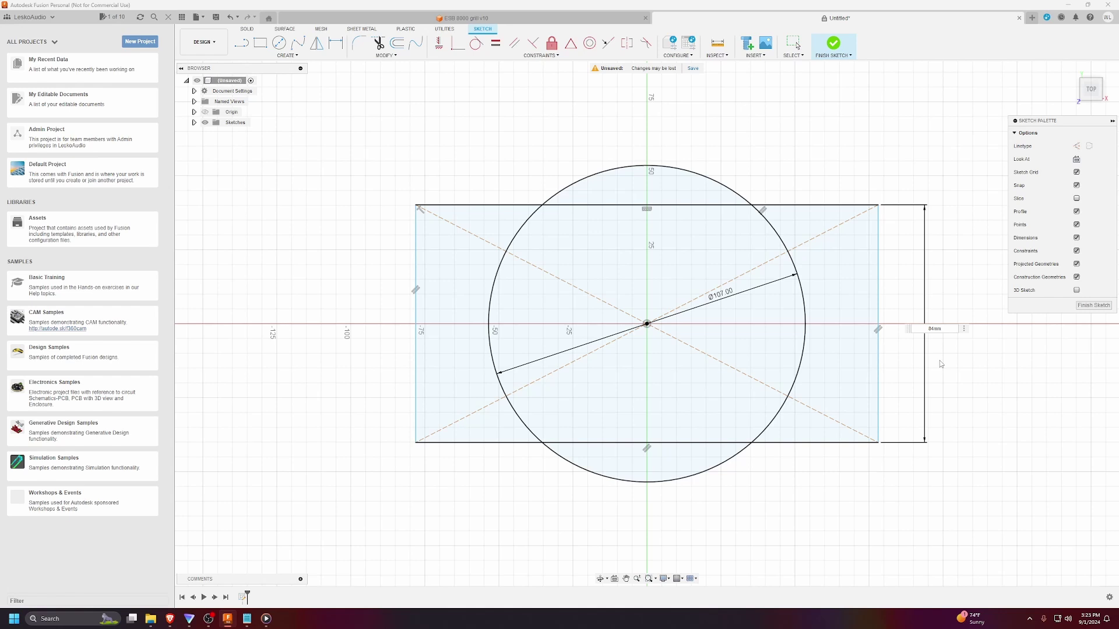
key(Return)
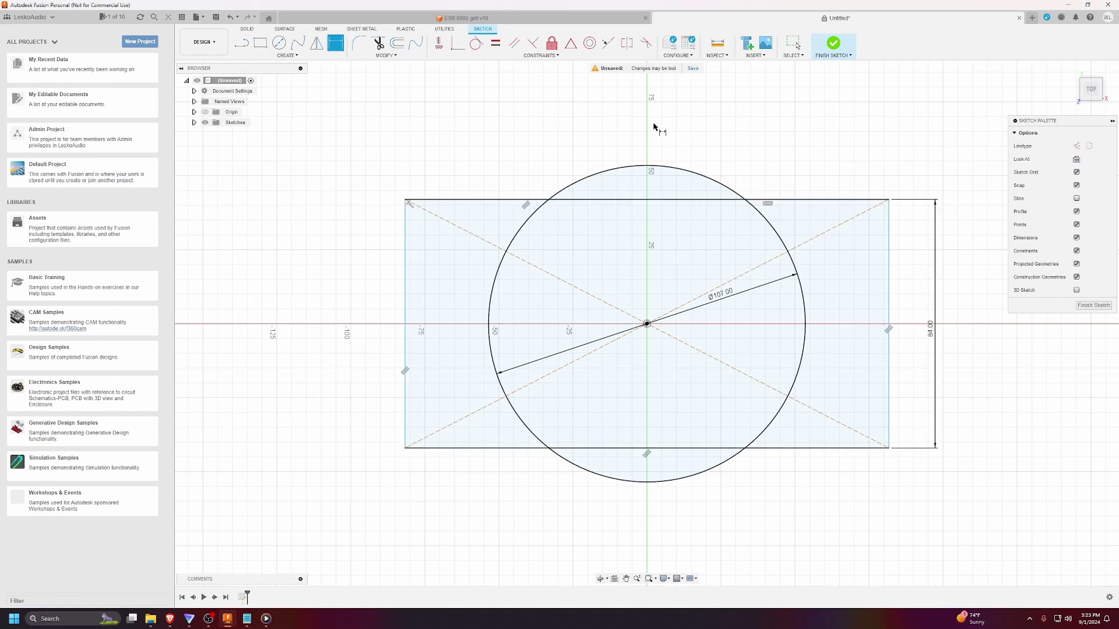
- Trim the rectangle's left part and dimension the top flat from centre as d2/2 (42 mm)
click(380, 53)
mouse_move(497, 182)
mouse_down()
mouse_move(400, 255)
mouse_move(392, 274)
mouse_move(462, 439)
mouse_move(536, 476)
mouse_move(732, 494)
mouse_move(807, 472)
mouse_move(836, 425)
mouse_move(900, 371)
mouse_move(907, 305)
mouse_move(831, 203)
mouse_move(688, 170)
mouse_up()
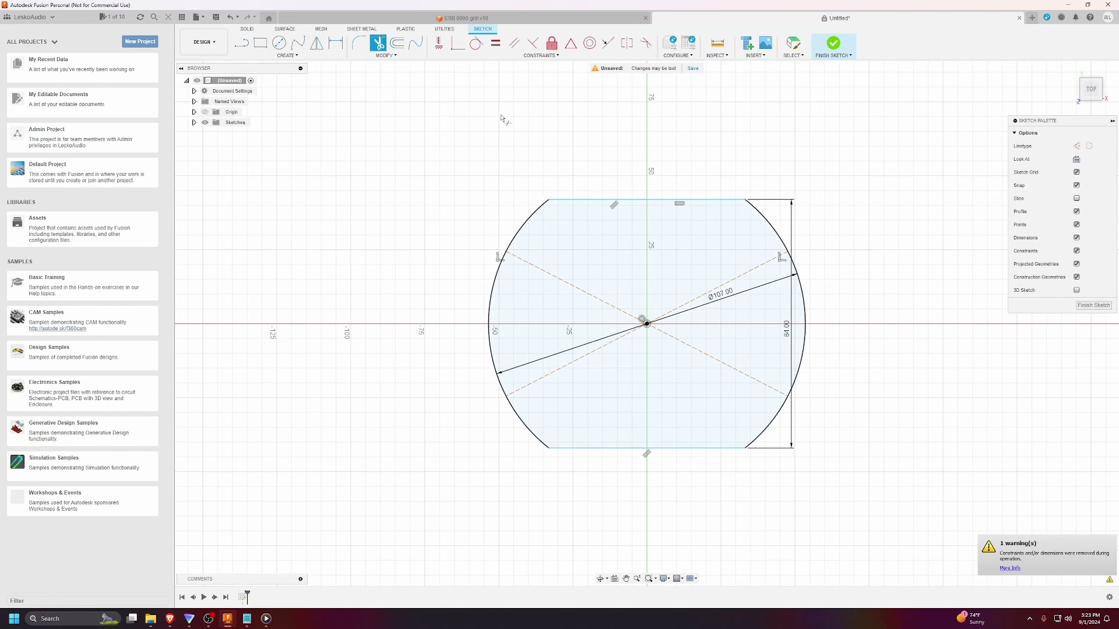
click(336, 43)
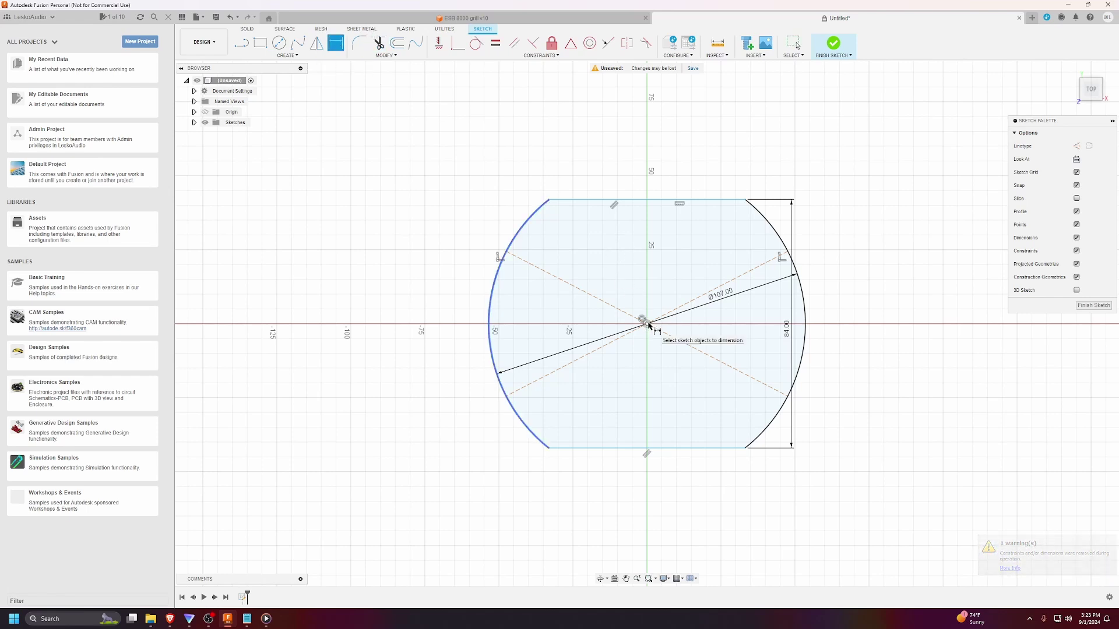
click(638, 202)
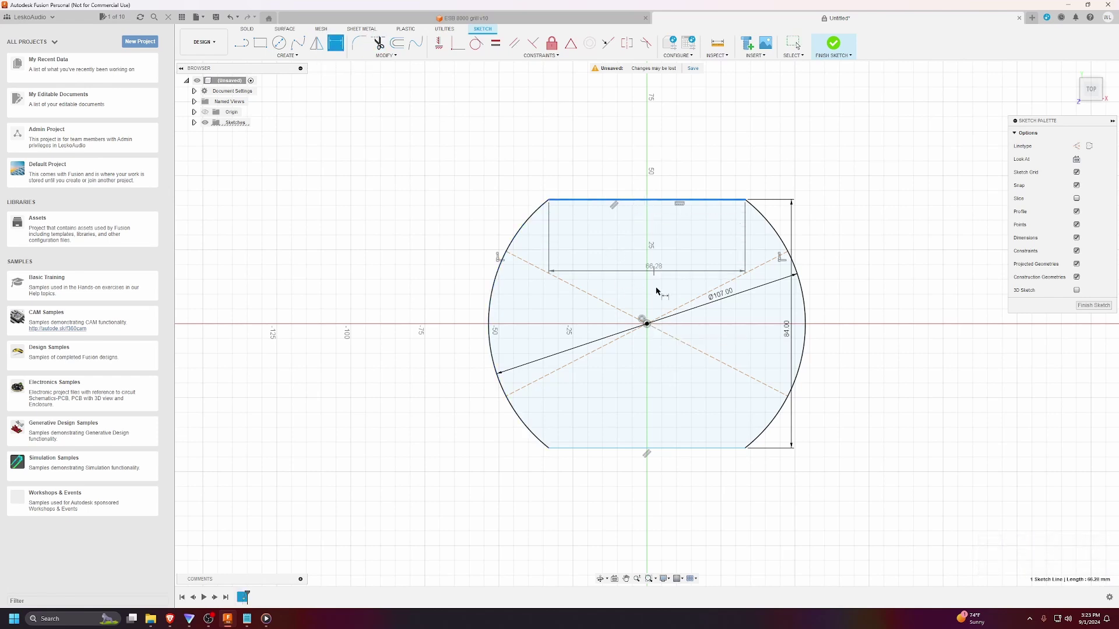
click(646, 323)
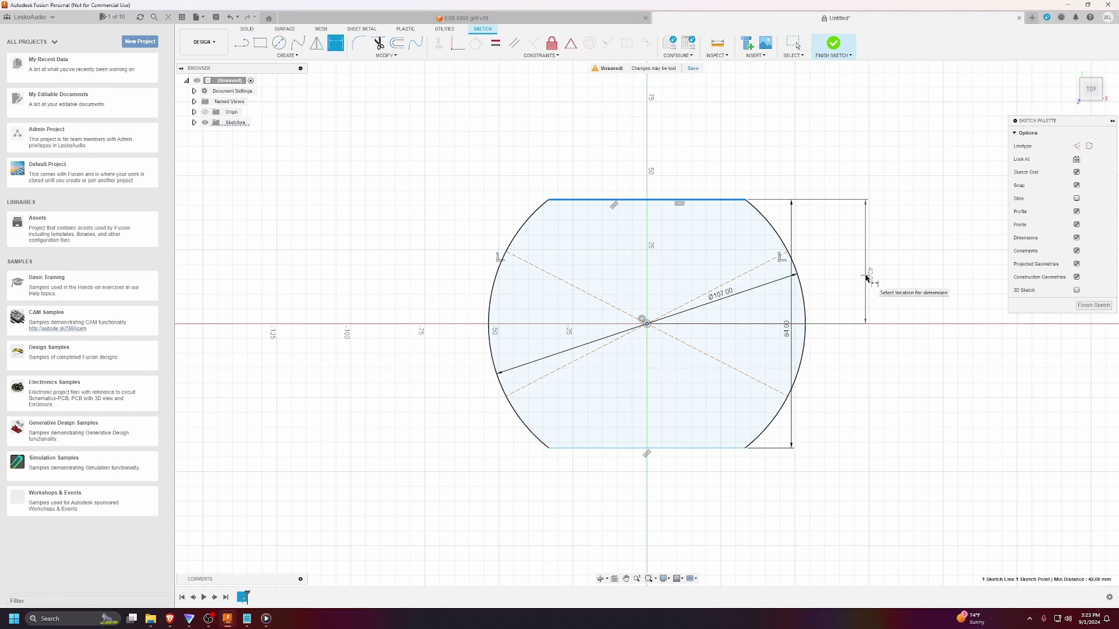
click(866, 278)
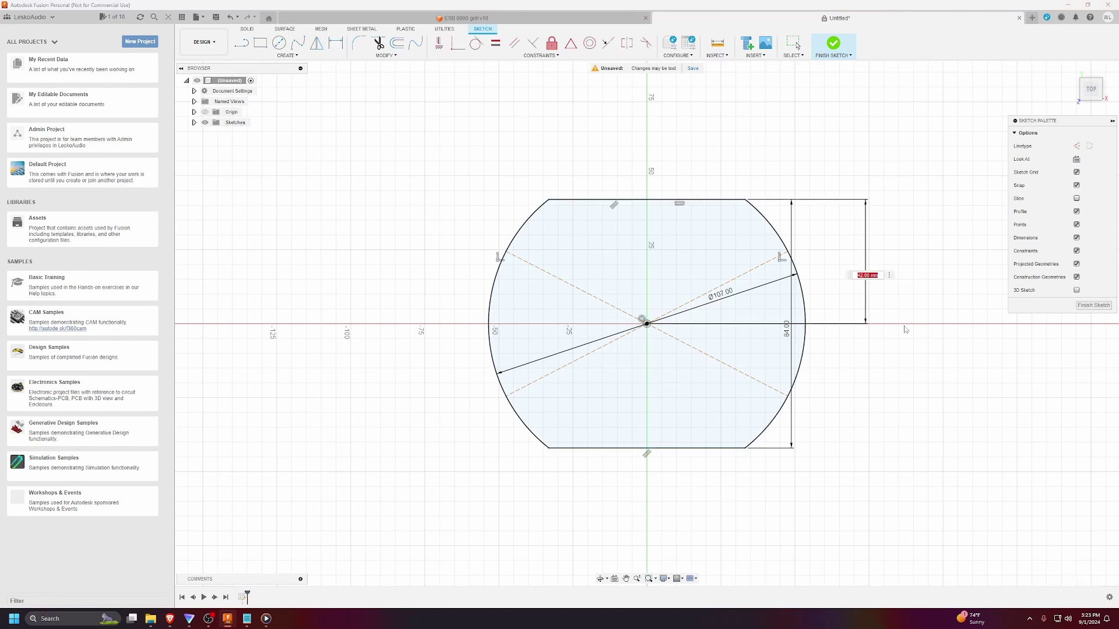
key(BackSpace)
click(787, 338)
key(Return)
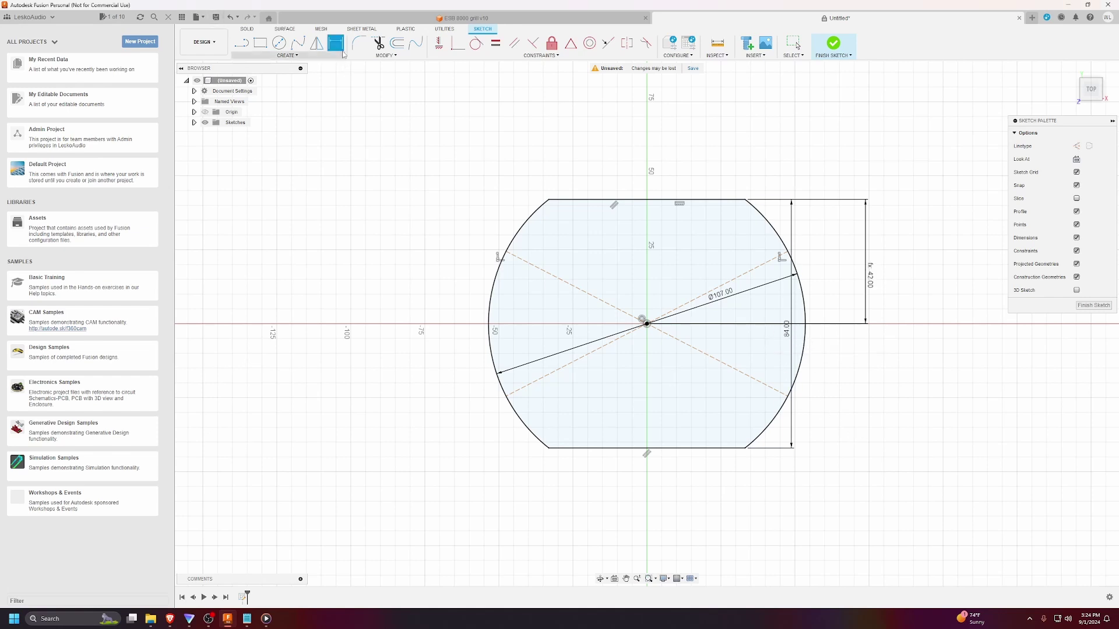
- Test the link by changing the height to 50 mm, then restore it to 84 mm
double_click(787, 330)
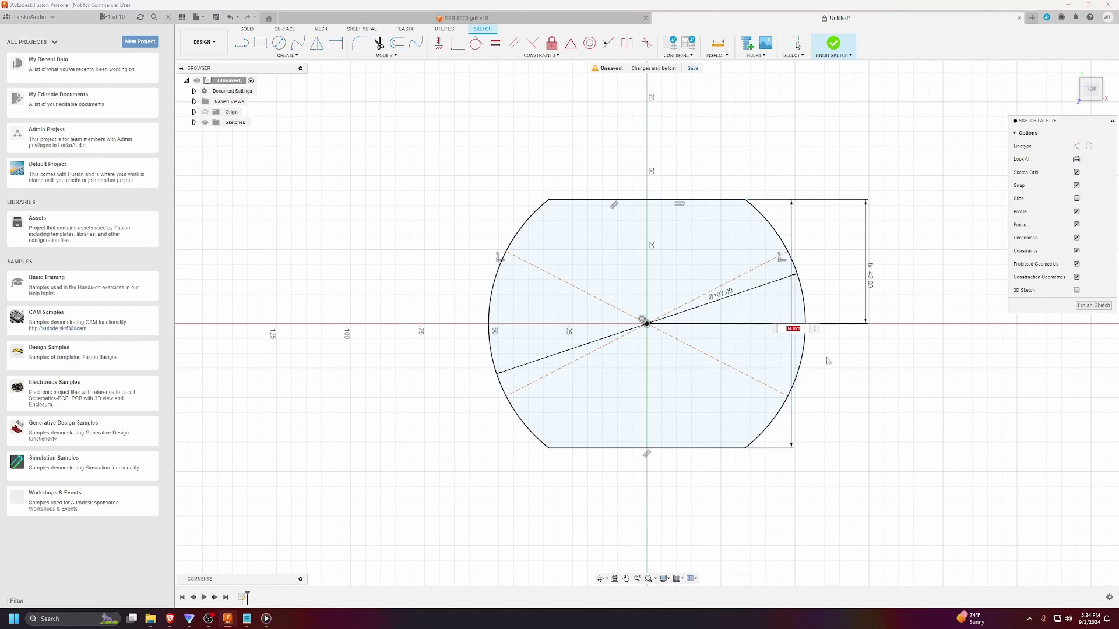
text(50)
key(Return)
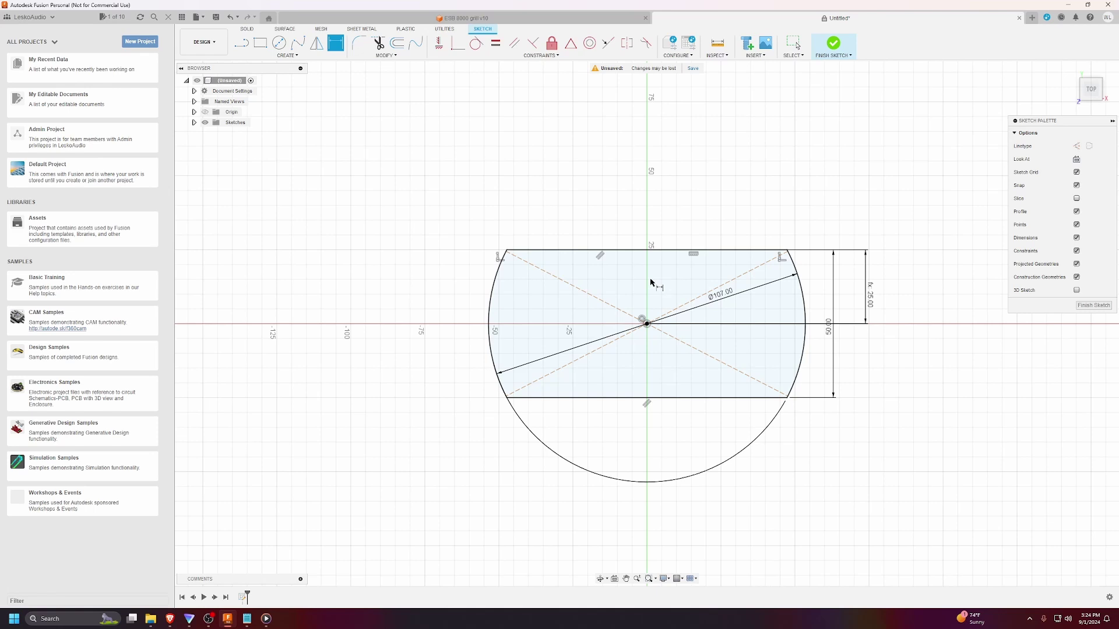
double_click(834, 341)
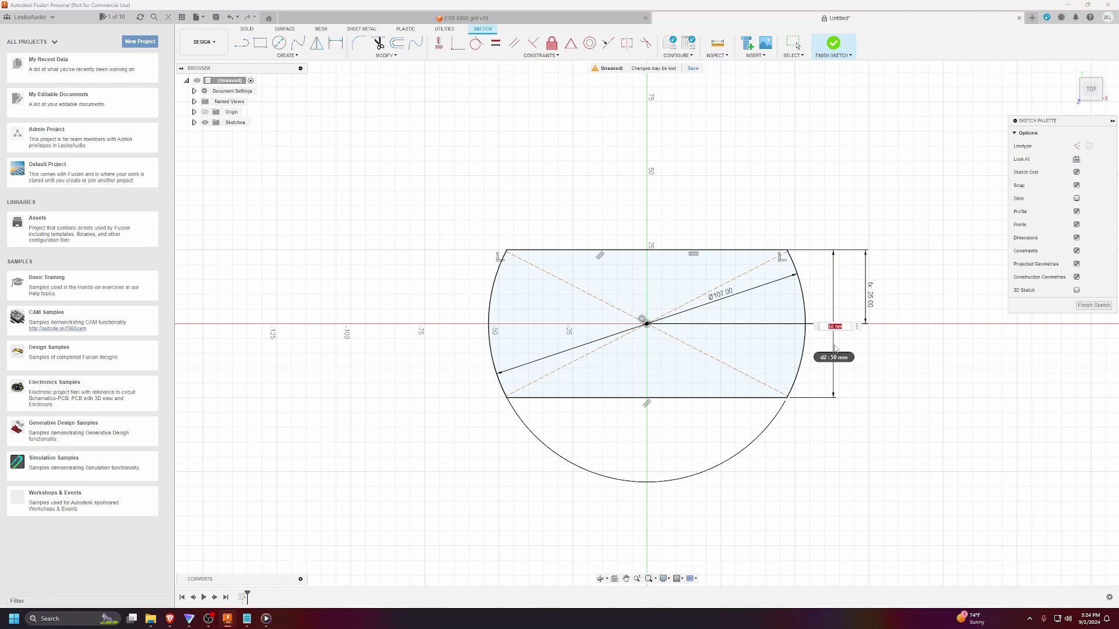
text(84mm)
key(Return)
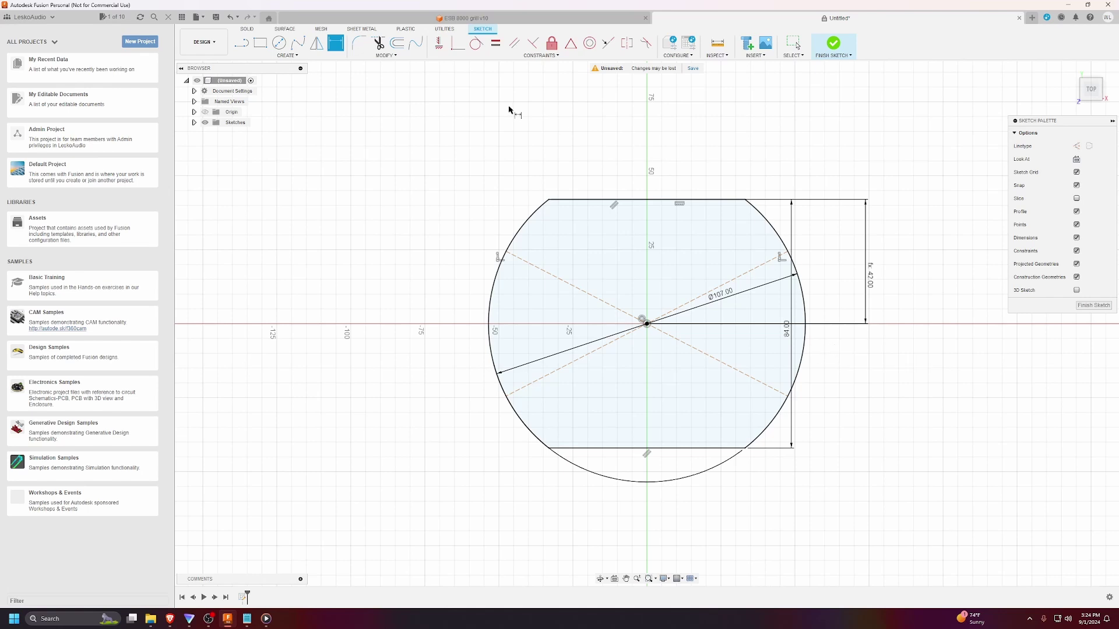
- Offset the flat-sided circle outline 7 mm inward
click(397, 43)
click(539, 214)
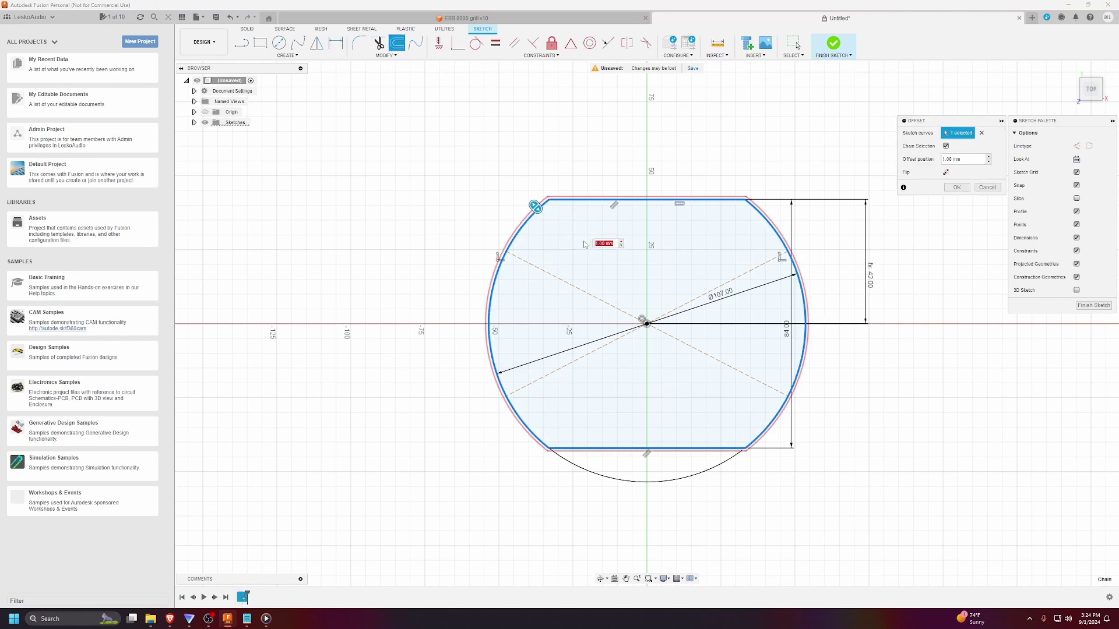
text(-)
text(77)
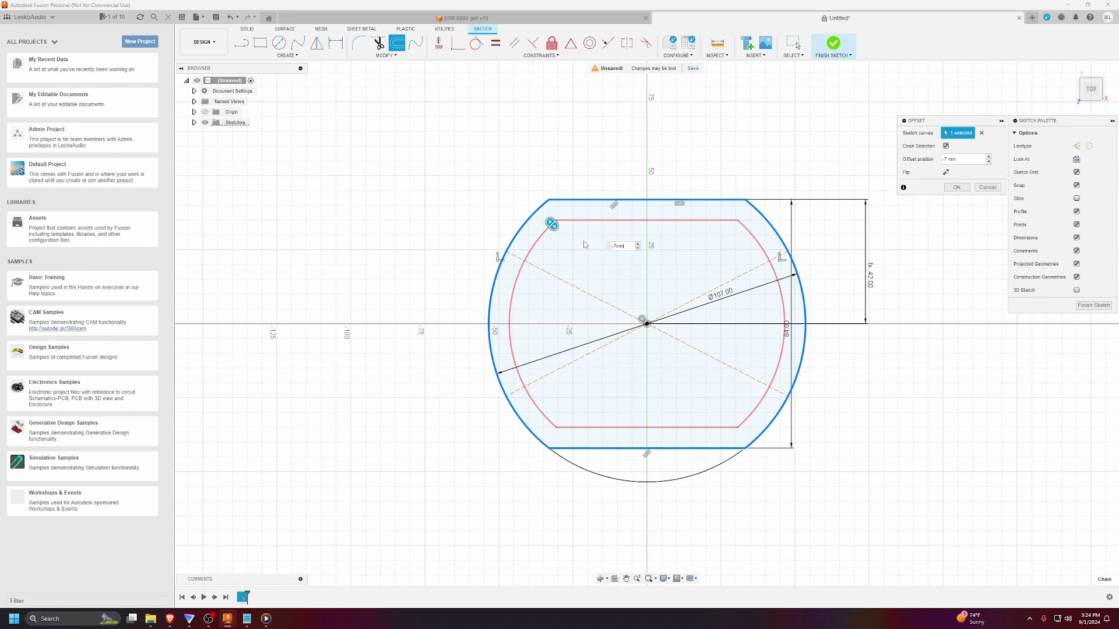
key(Return)
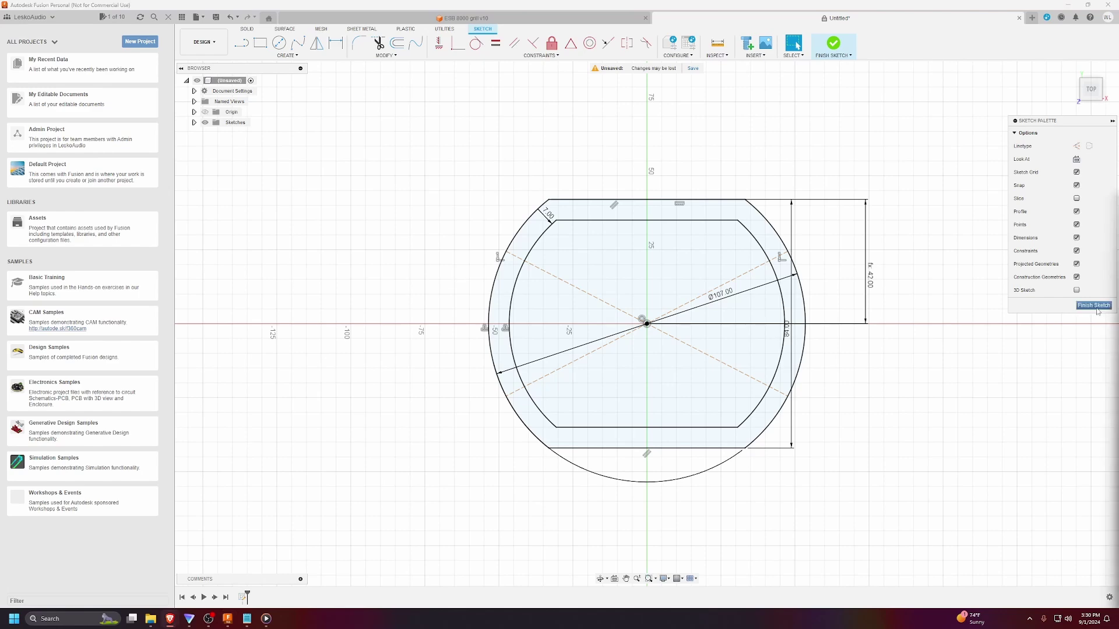
- Finish the sketch and extrude the ring profile between the outlines 6 mm
click(1095, 306)
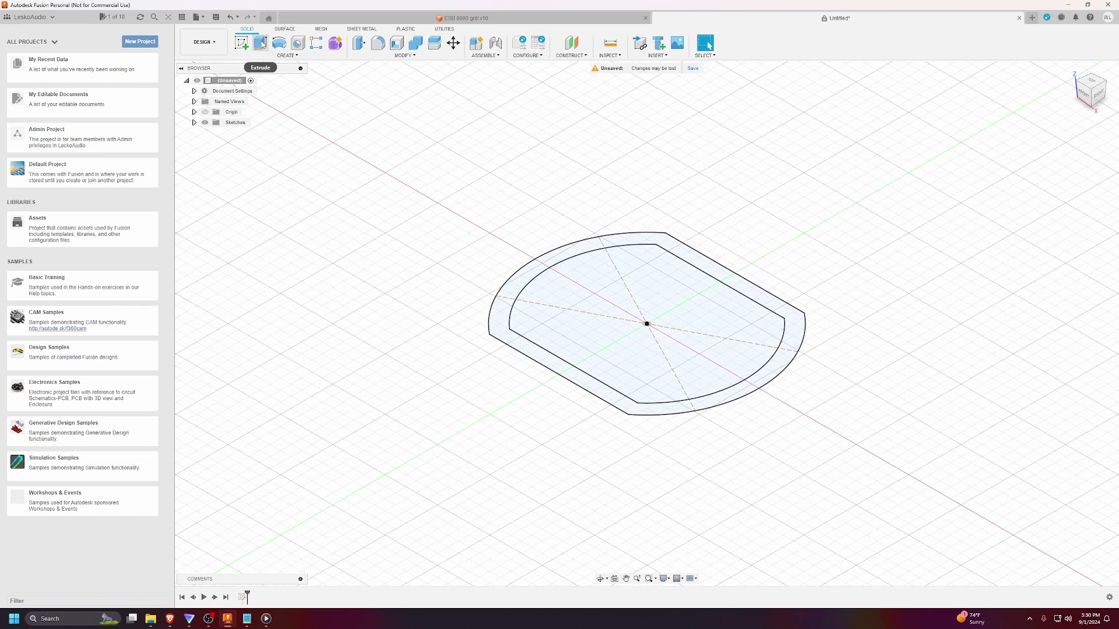
click(260, 43)
click(504, 312)
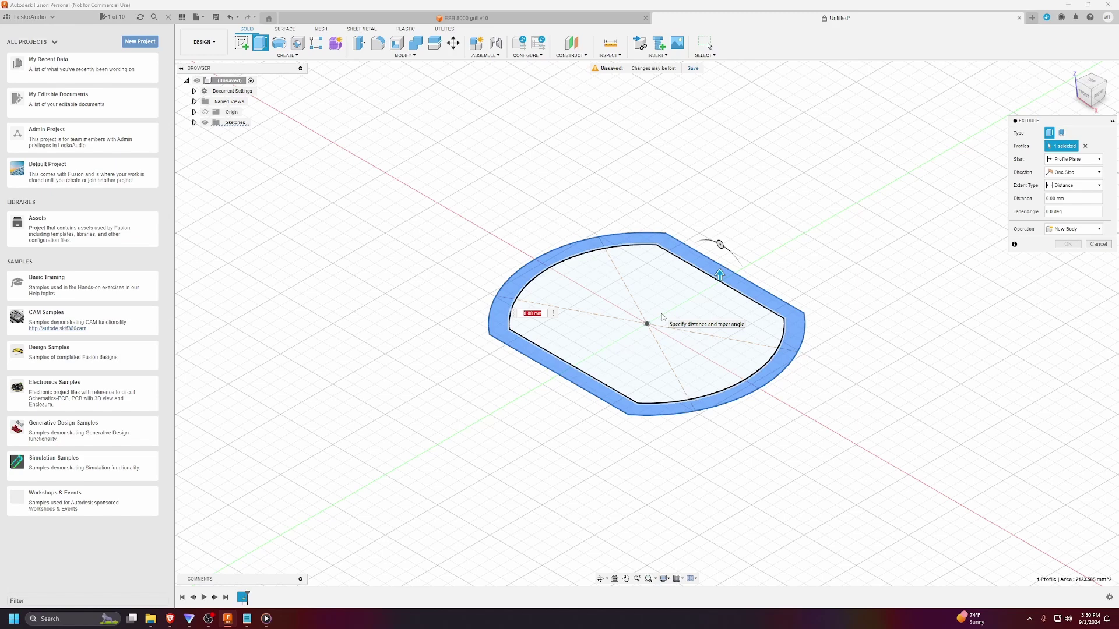
text(6mm)
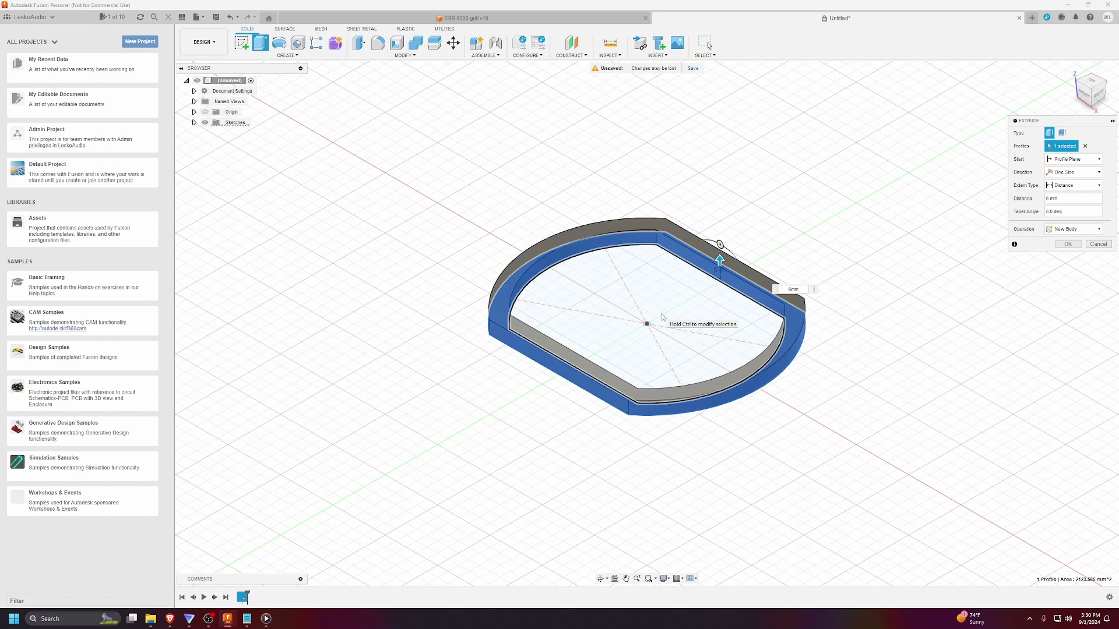
key(Return)
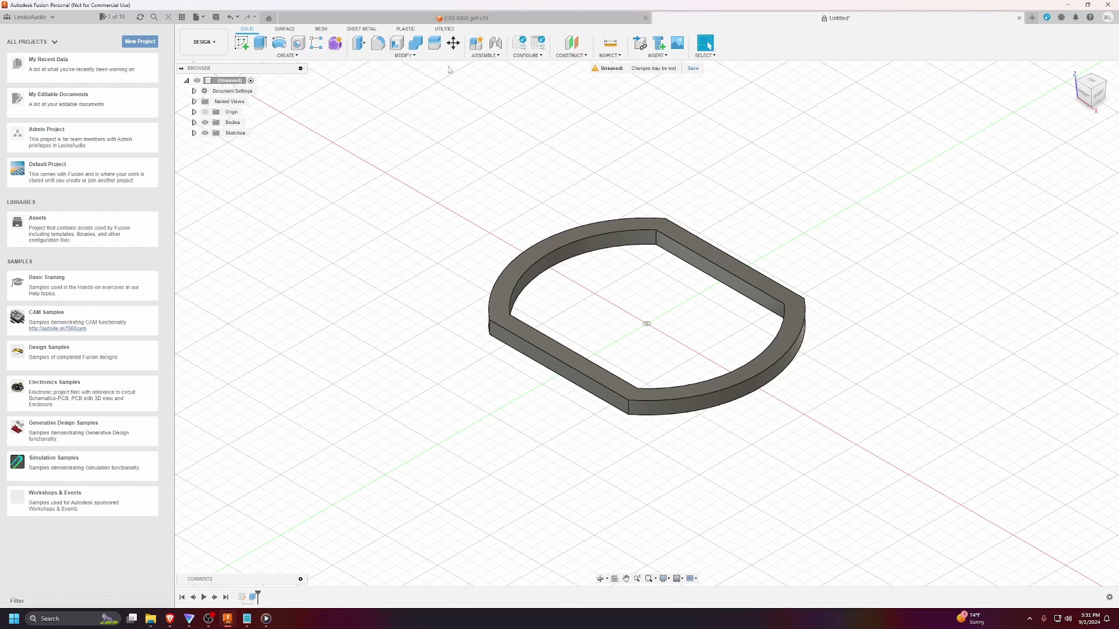
- Chamfer the ring's outer curved and straight edges with a Two Distance chamfer, first distance 6 mm
click(408, 56)
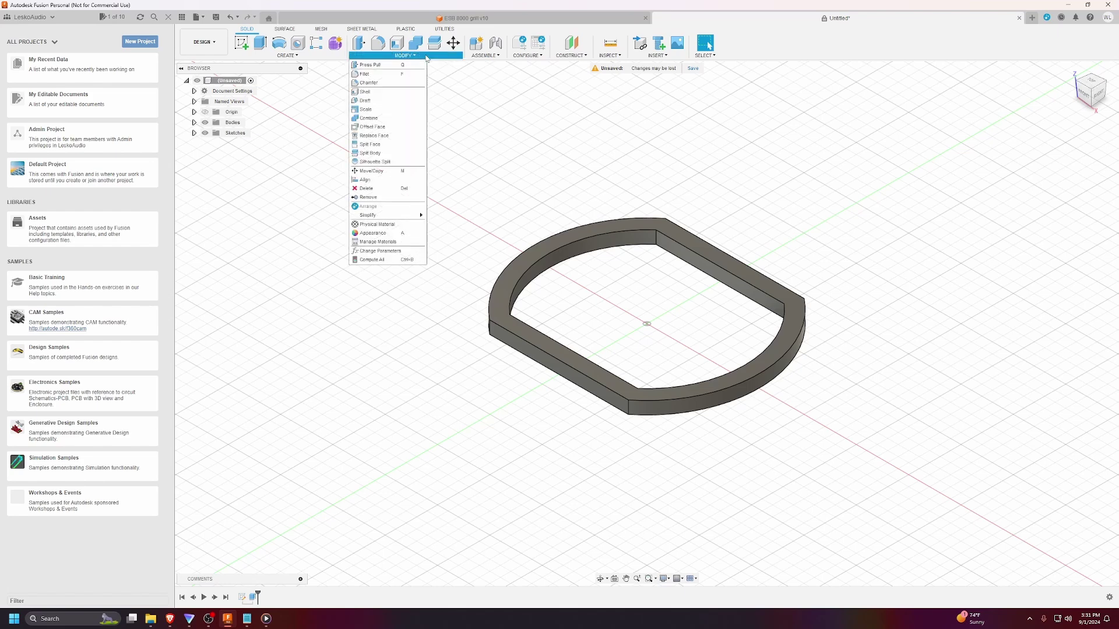
click(389, 85)
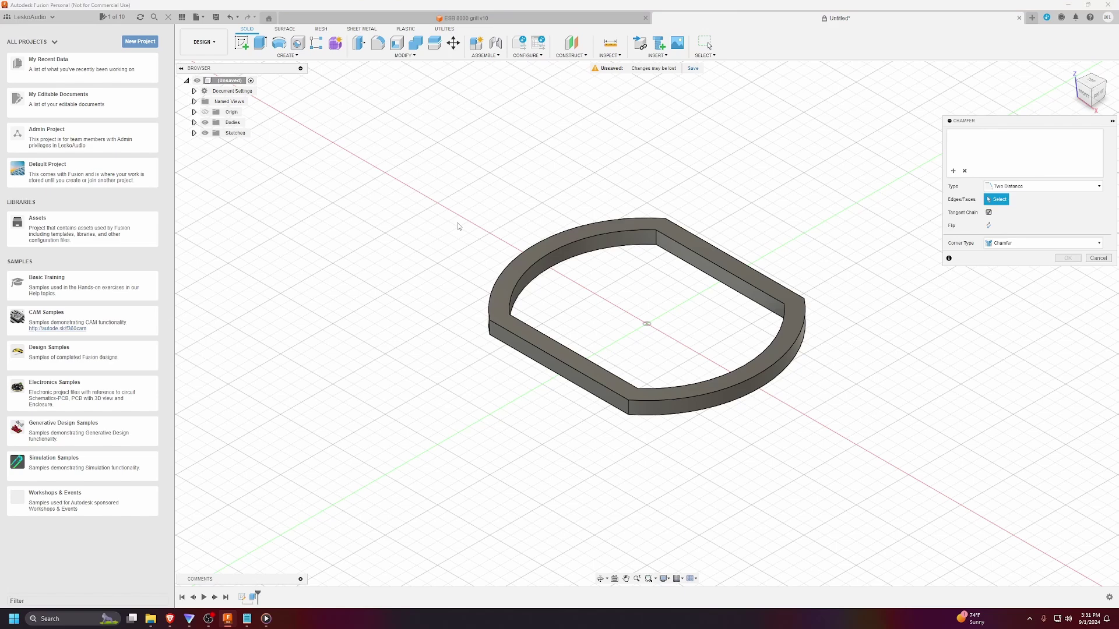
click(499, 273)
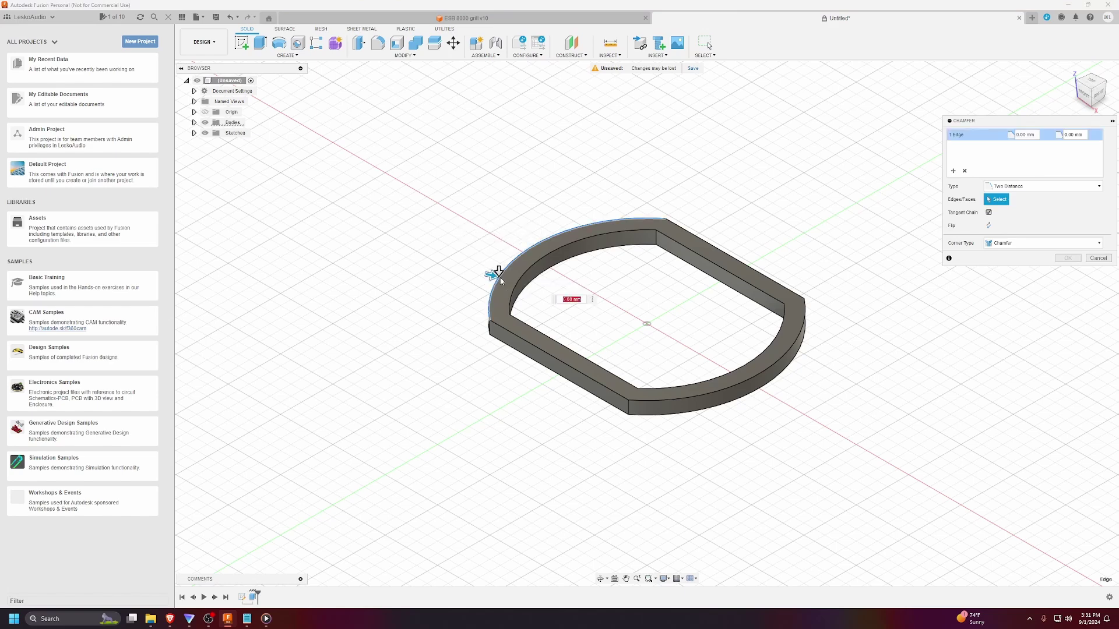
click(670, 401)
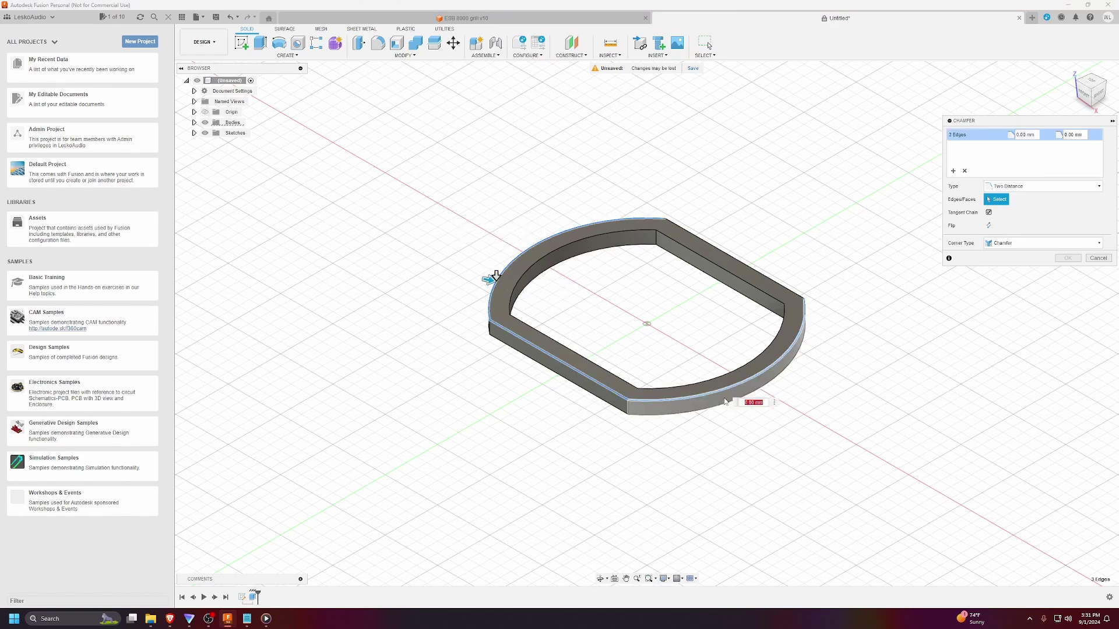
click(763, 273)
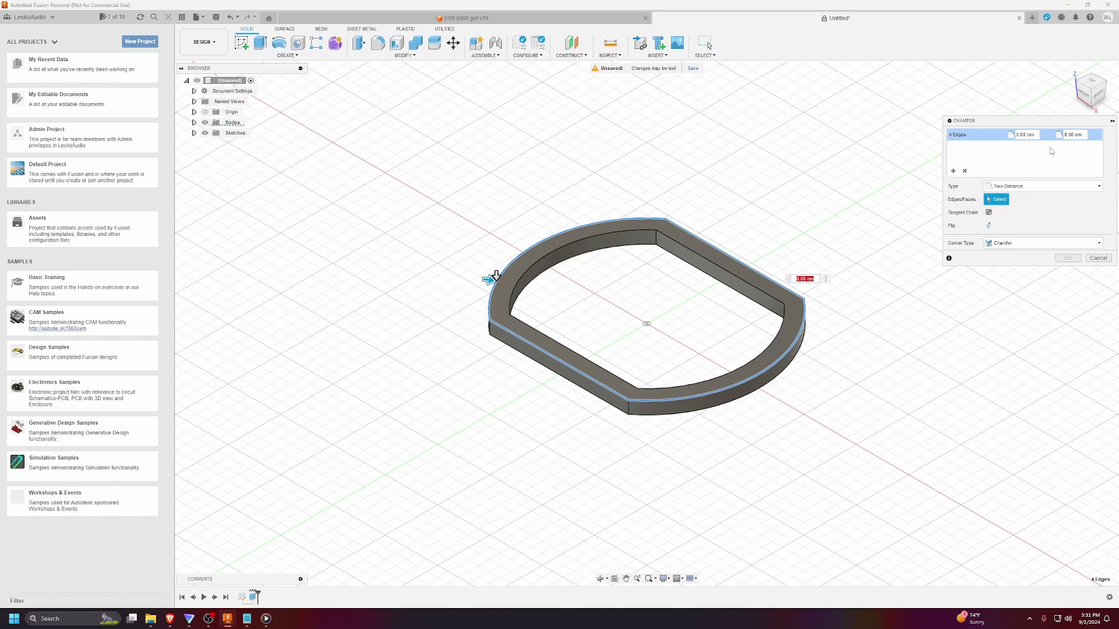
click(1026, 186)
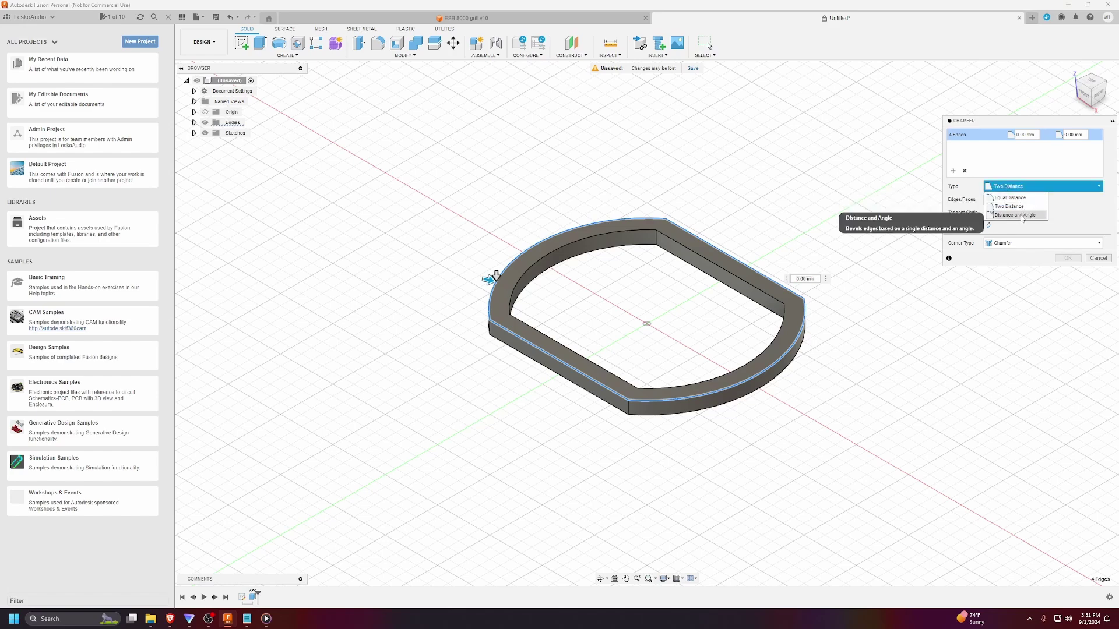
click(1032, 148)
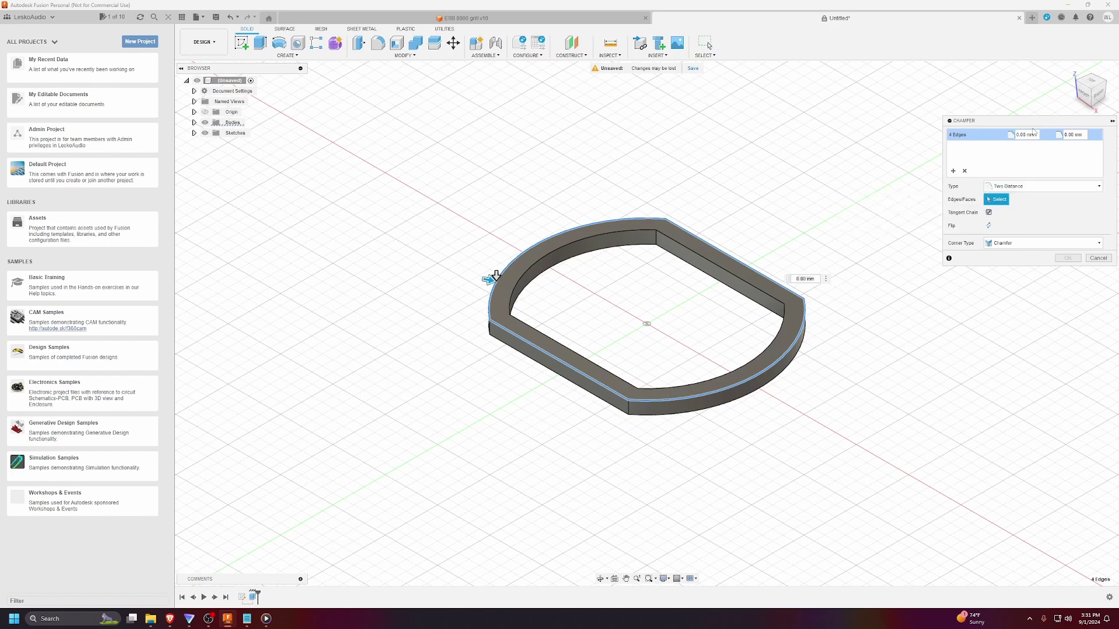
click(1032, 135)
text(6mm)
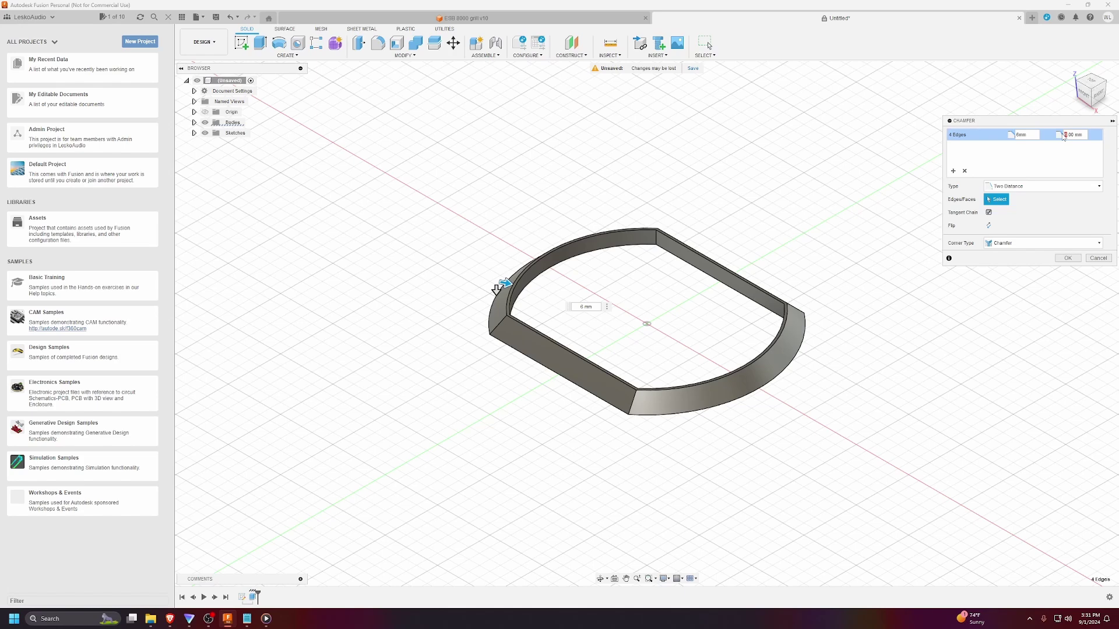
key(Return)
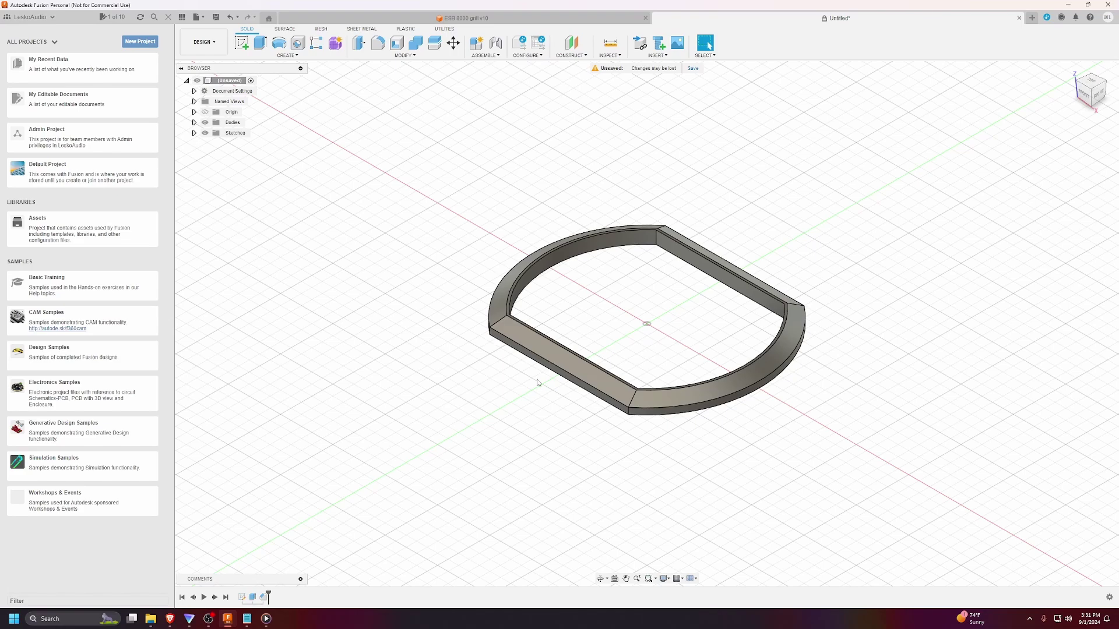
shift+middle_drag(538, 382, 608, 438)
scroll(689, 273, up, 2)
scroll(684, 270, down, 2)
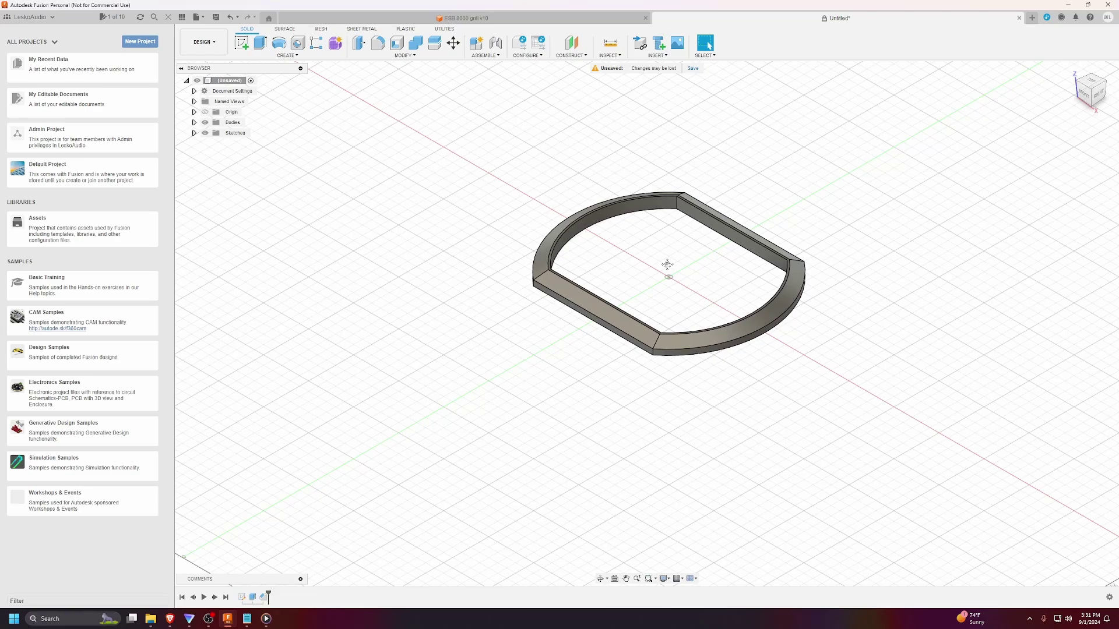
middle_drag(664, 262, 626, 307)
click(601, 579)
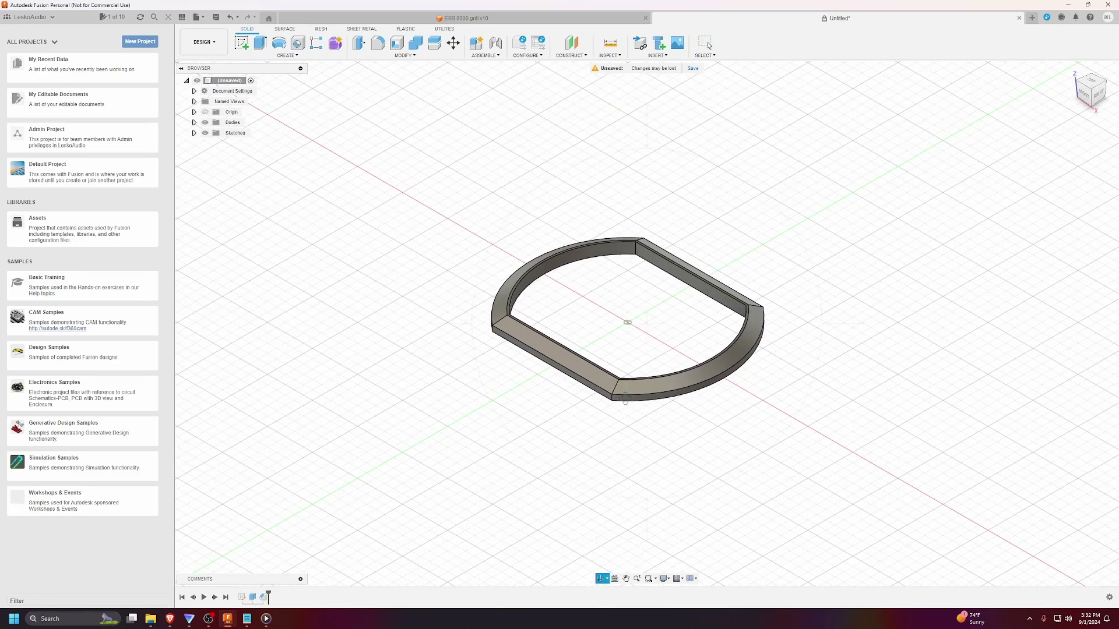
drag(638, 348, 624, 350)
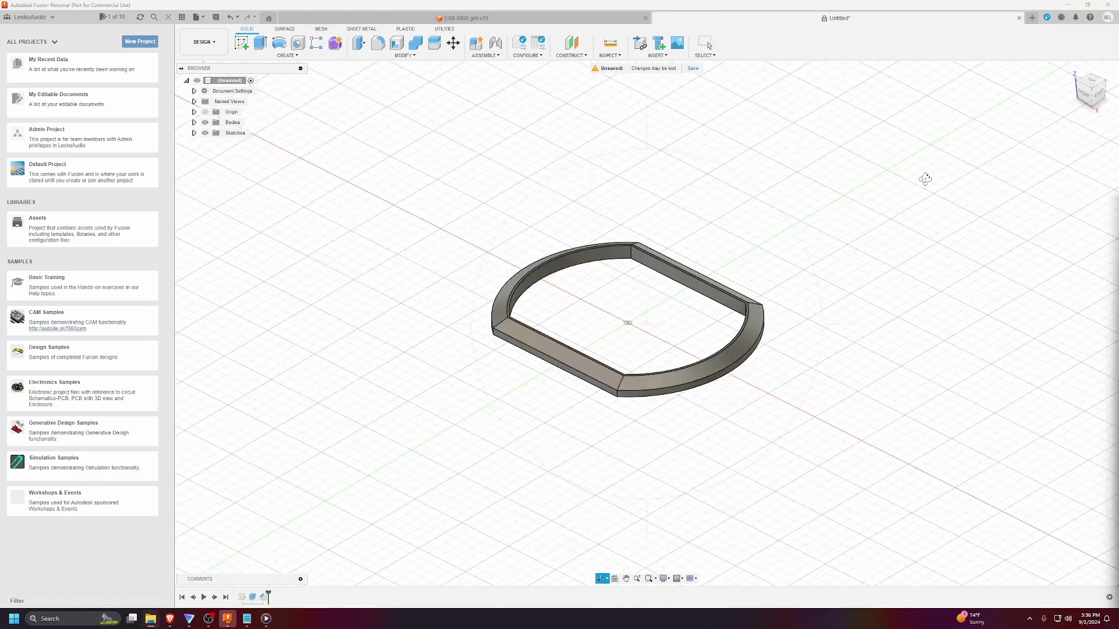